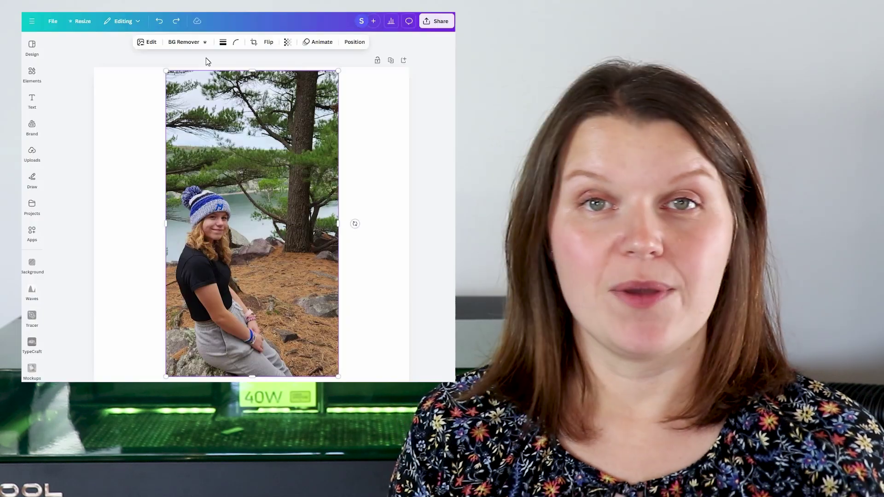
# Step: Strip the background from the lakeside portrait photo using Canva's BG Remover
pyautogui.click(199, 42)
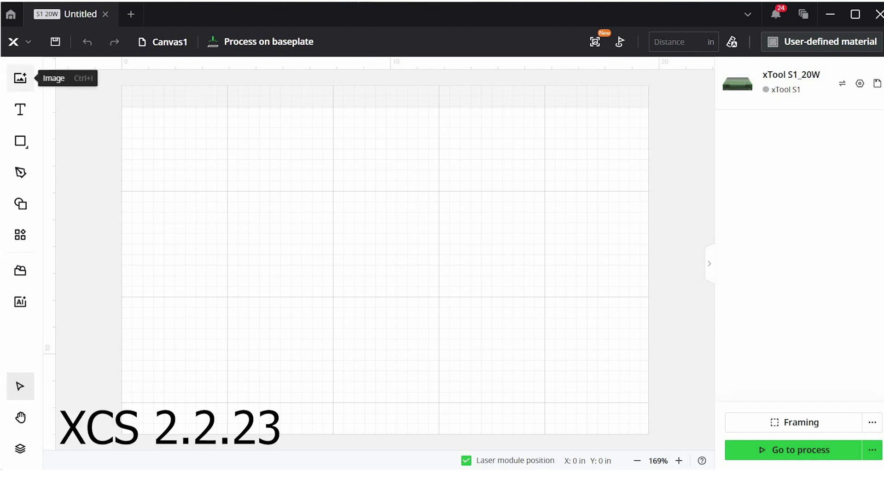
# Step: Import the lake portrait photo and rotate it upright at 11.038 × 19.606 in
pyautogui.click(20, 78)
pyautogui.doubleClick(178, 115)
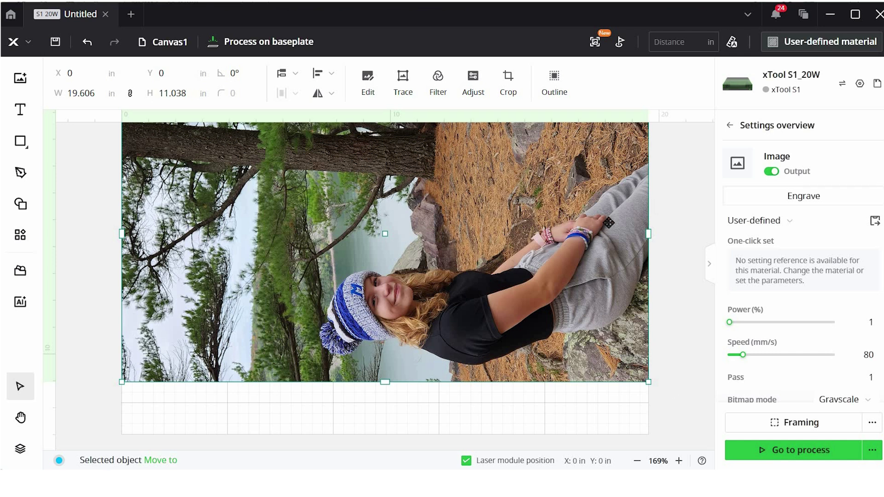
pyautogui.moveTo(640, 464)
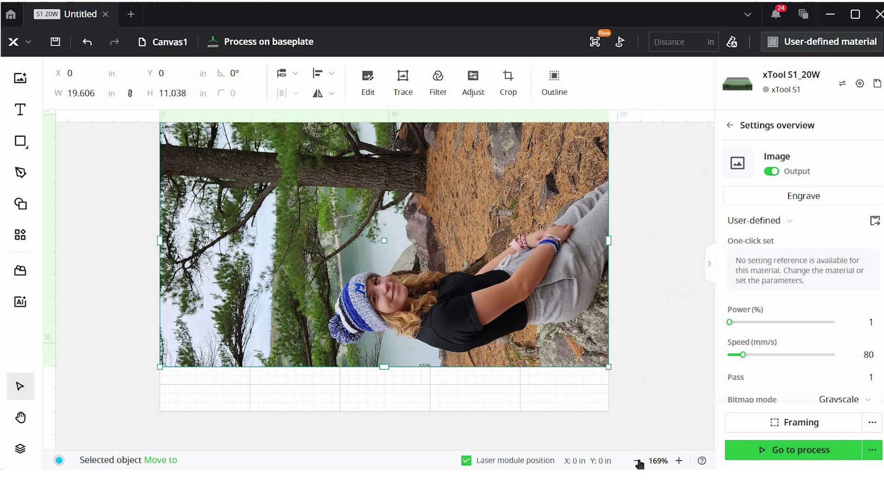
pyautogui.click(638, 462)
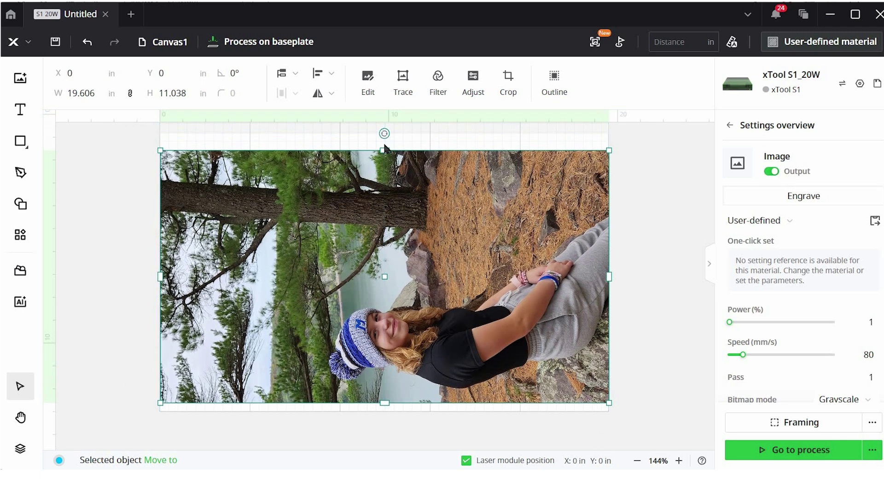
pyautogui.moveTo(385, 145); pyautogui.dragTo(547, 277)
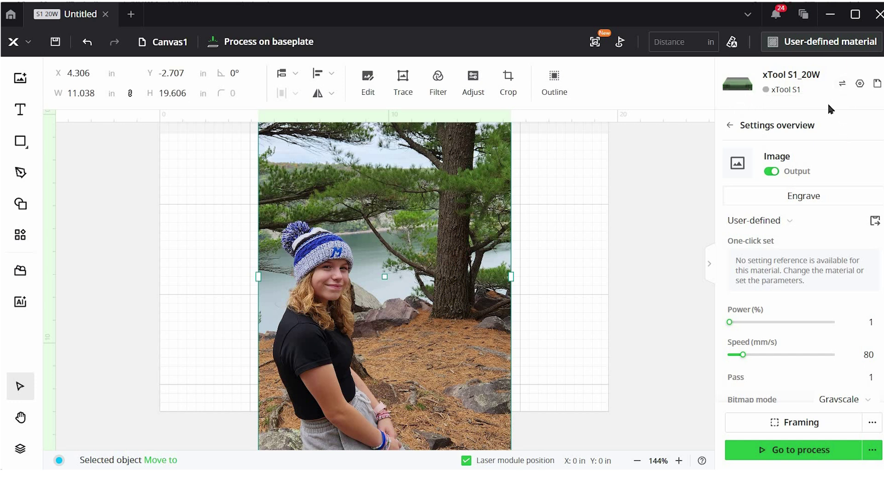
# Step: Choose 3mm Basswood Plywood as the material, loading 40% power and 120 mm/s
pyautogui.click(859, 43)
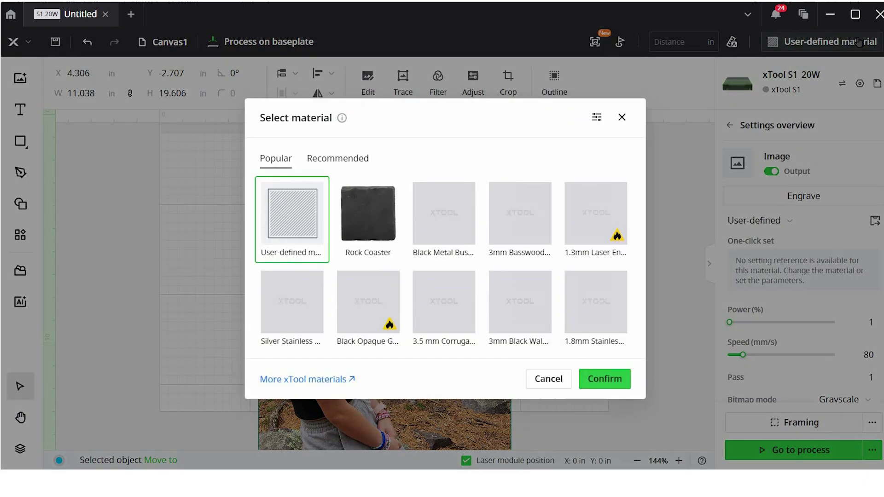
pyautogui.click(542, 201)
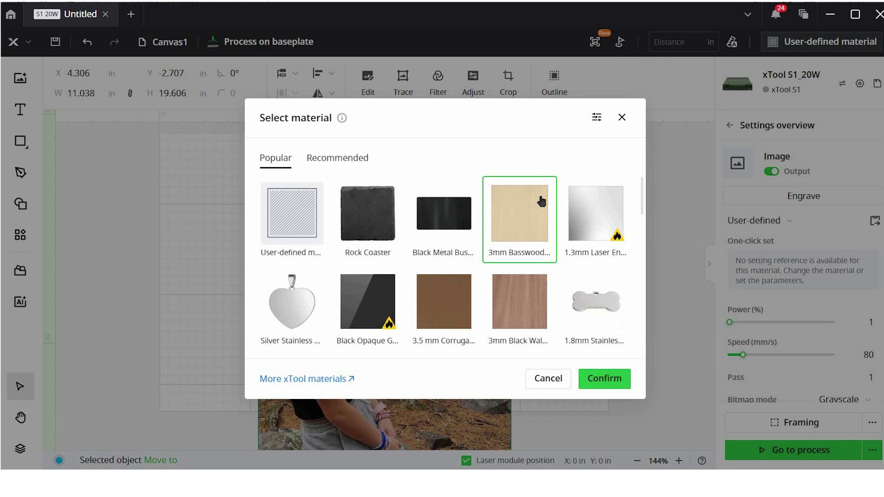
pyautogui.click(610, 379)
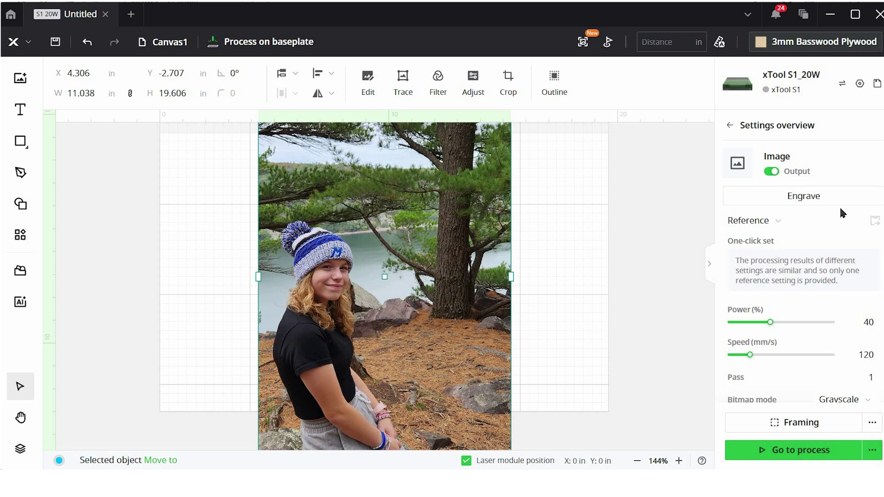
# Step: Preview the Jarvis and Bayer bitmap modes, then return the engraving to Grayscale
pyautogui.scroll(-1, 819, 214)
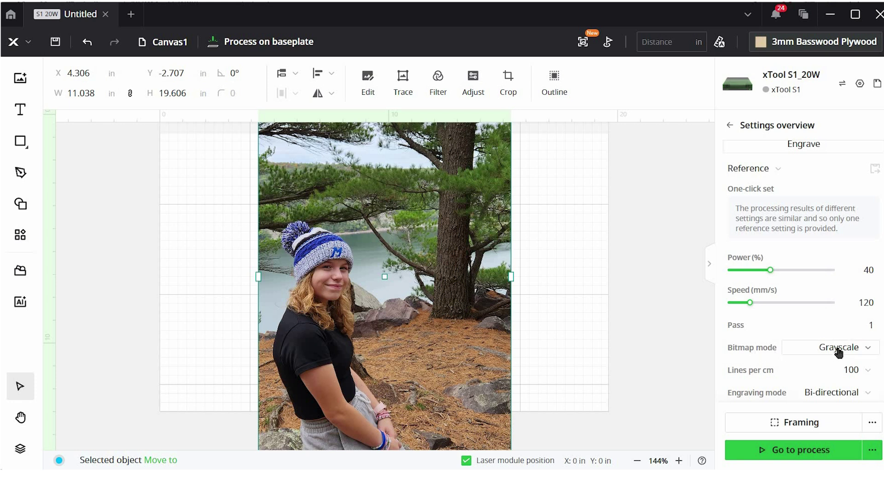
pyautogui.click(865, 353)
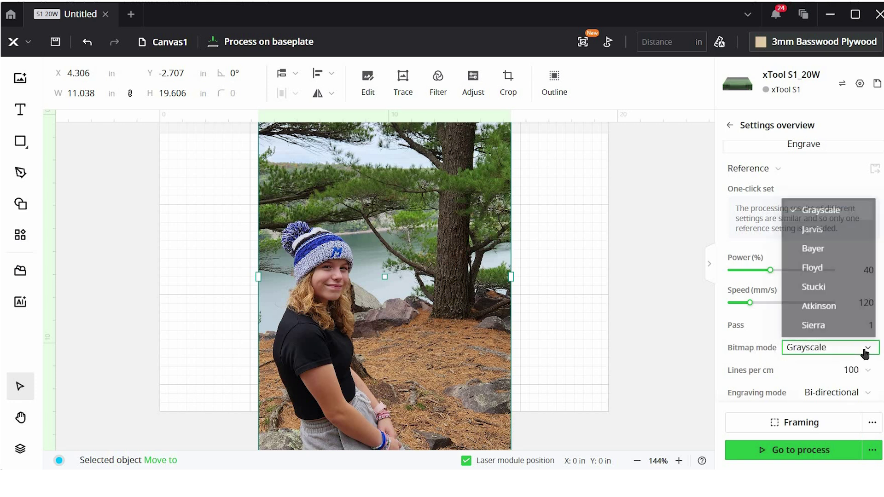
pyautogui.click(847, 226)
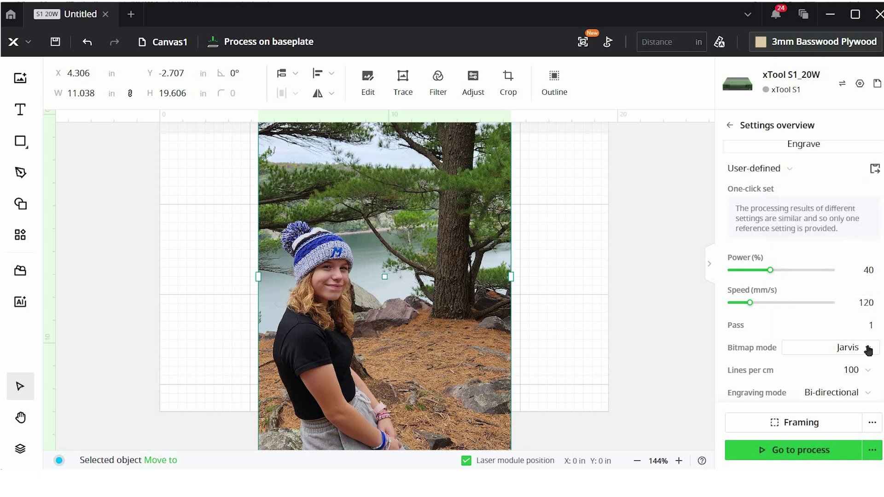
pyautogui.click(868, 351)
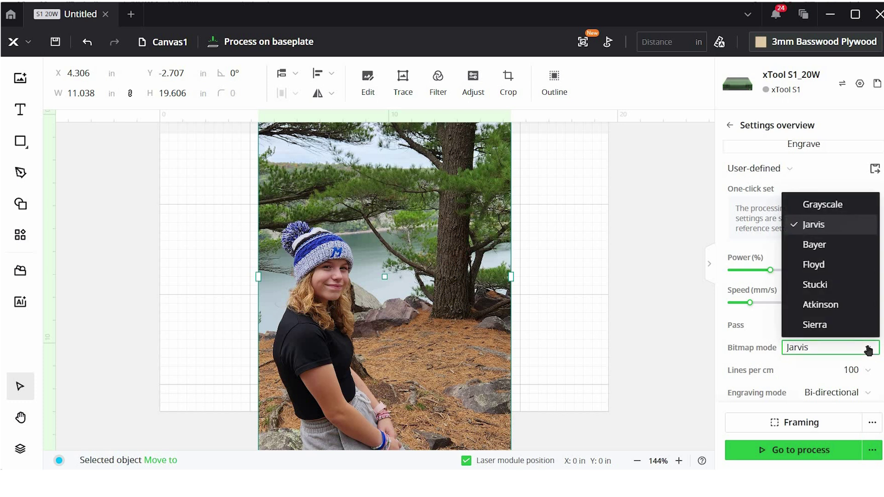
pyautogui.click(856, 249)
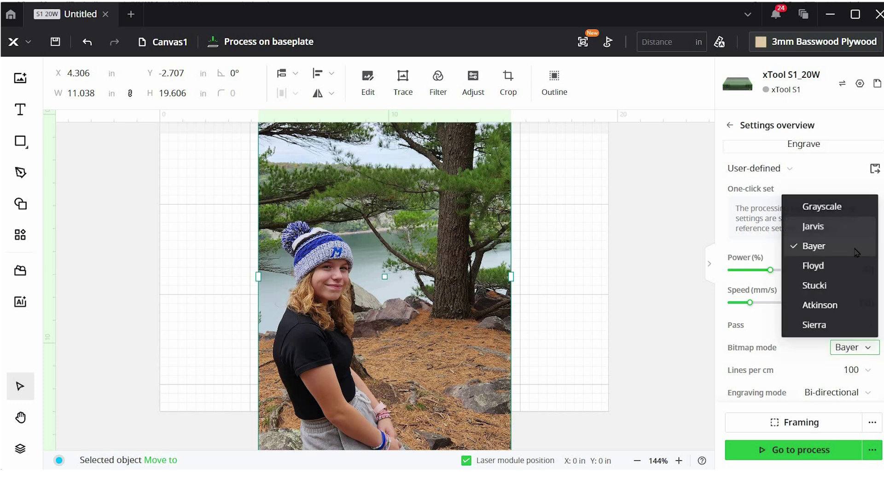
pyautogui.click(866, 353)
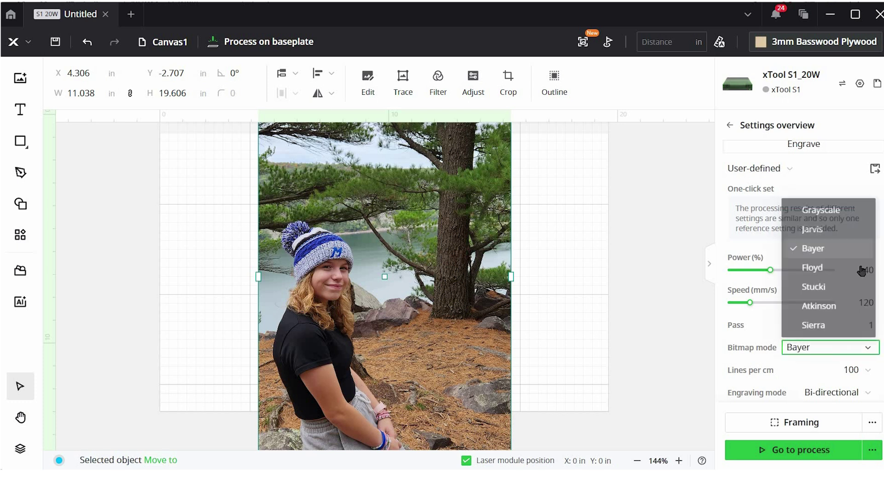
pyautogui.click(845, 211)
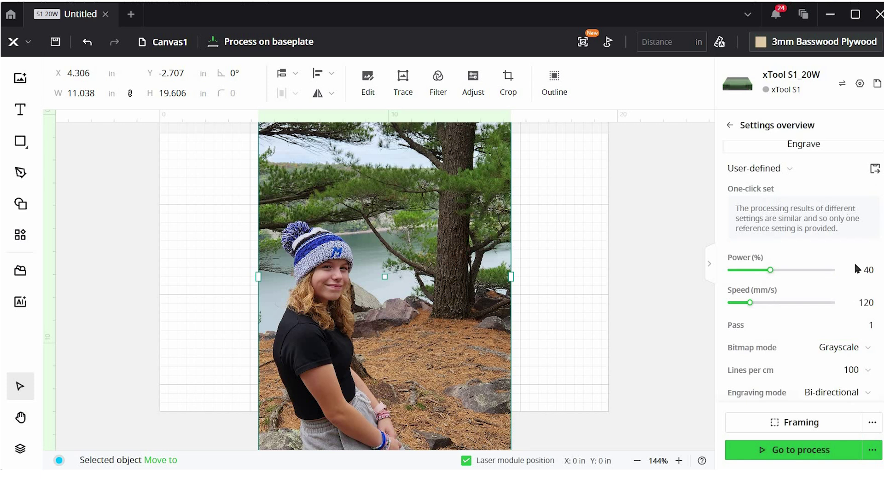
pyautogui.click(873, 353)
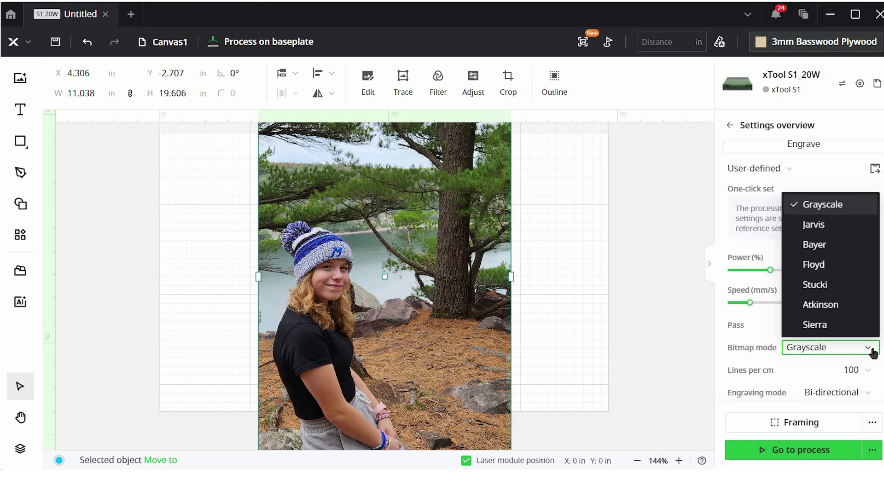
pyautogui.click(851, 210)
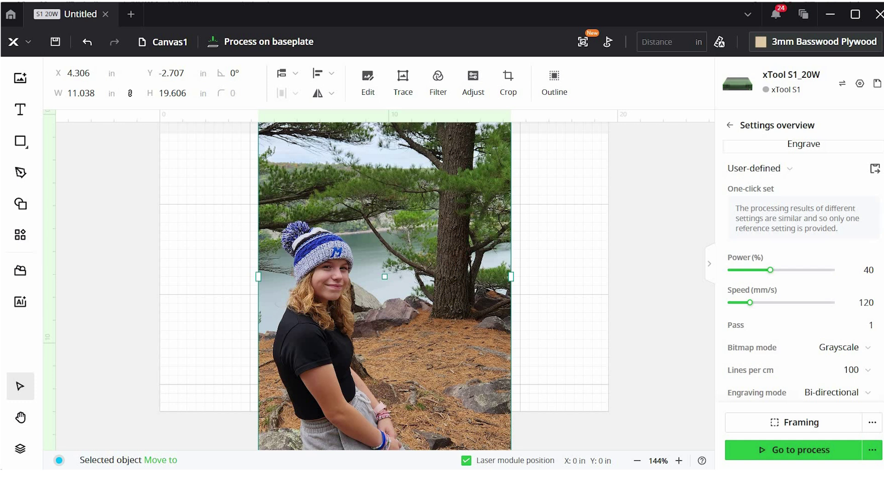
# Step: Engrave at 25% power, 100 mm/s and 160 lines per cm, keeping Bi-directional mode
pyautogui.doubleClick(873, 272)
pyautogui.write('25')
pyautogui.press('Tab')
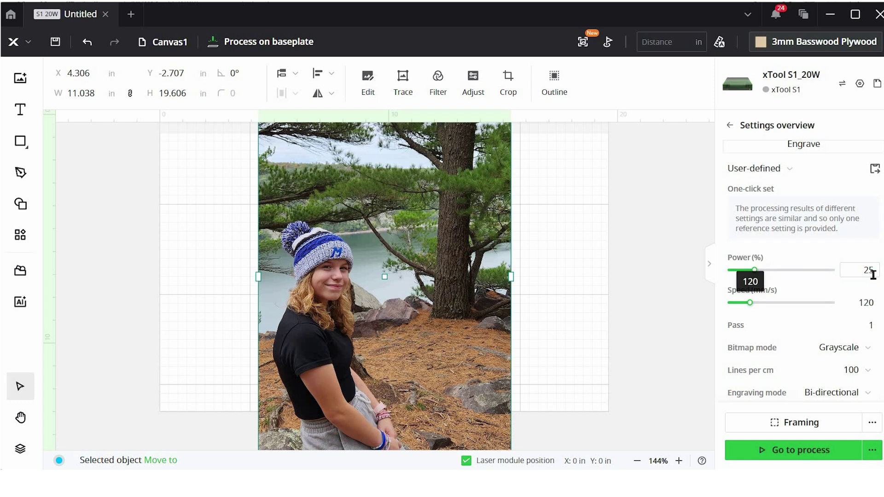
pyautogui.write('100')
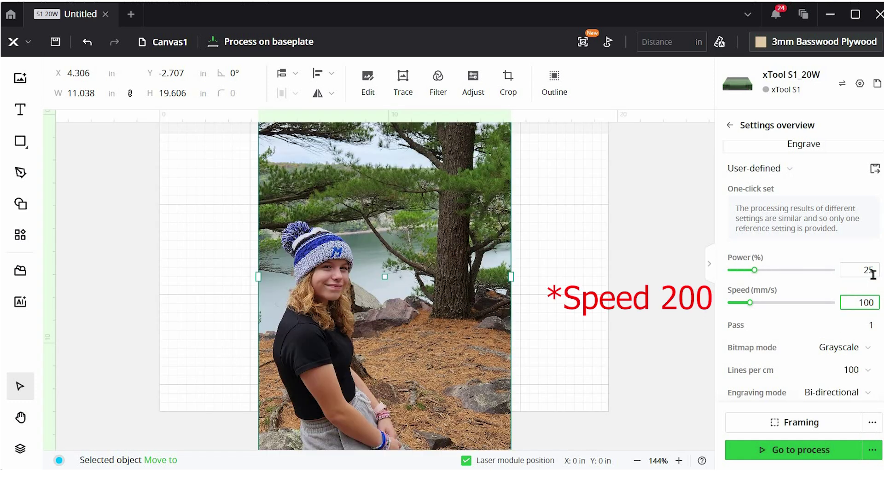
pyautogui.press('Tab')
pyautogui.press('Tab')
pyautogui.press('Tab')
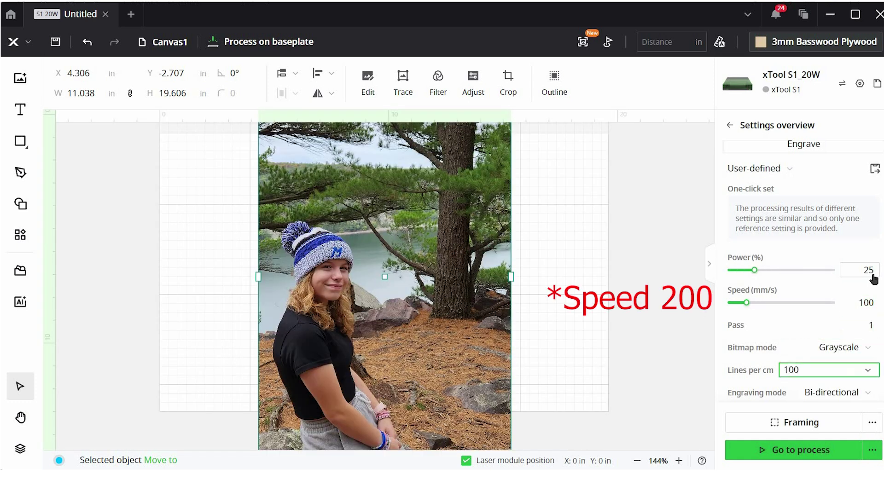
pyautogui.press('Down')
pyautogui.press('Down')
pyautogui.press('Down')
pyautogui.press('Down')
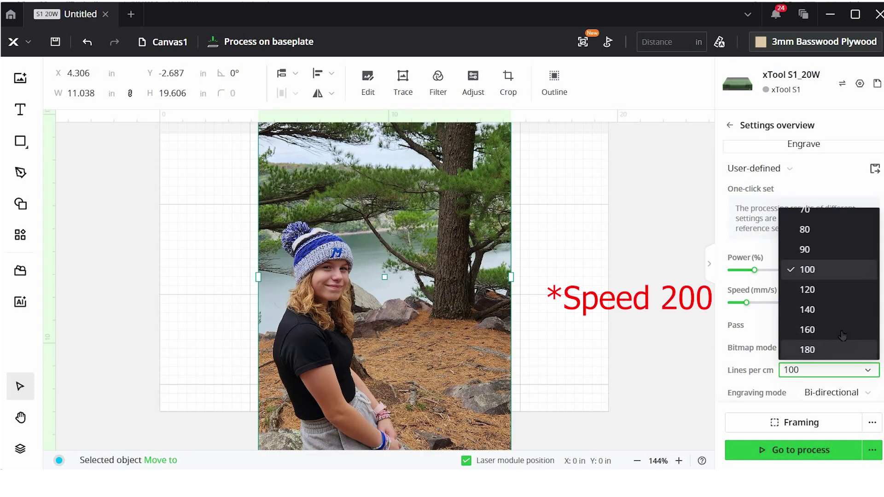
pyautogui.press('Return')
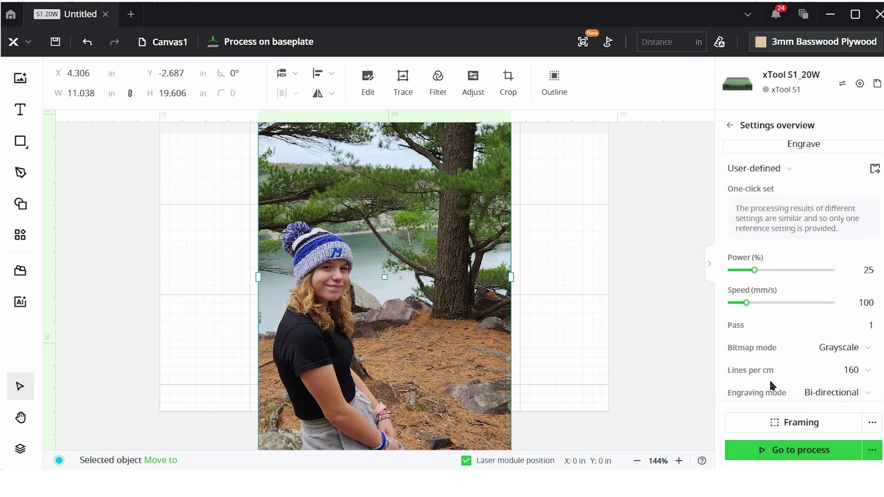
pyautogui.click(837, 397)
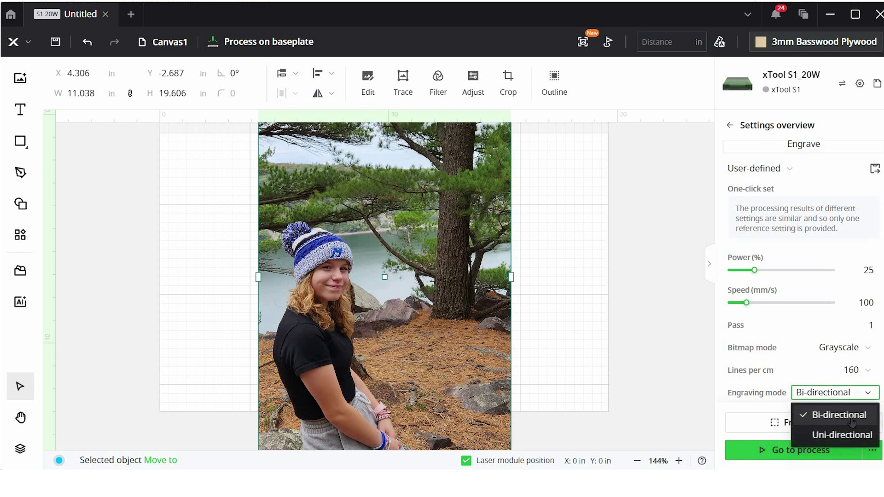
pyautogui.click(853, 423)
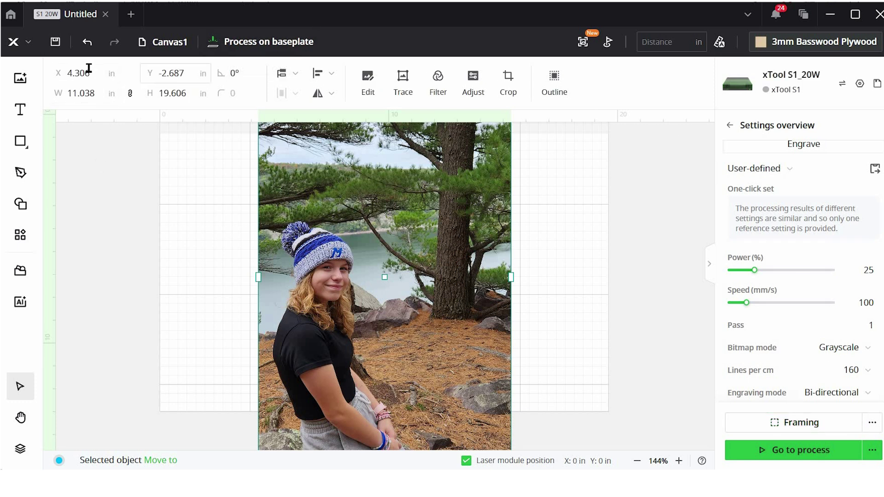
# Step: Shrink the photo proportionally to about 8.195 × 14.556 in and enter a 90° rotation
pyautogui.moveTo(379, 183); pyautogui.dragTo(545, 206)
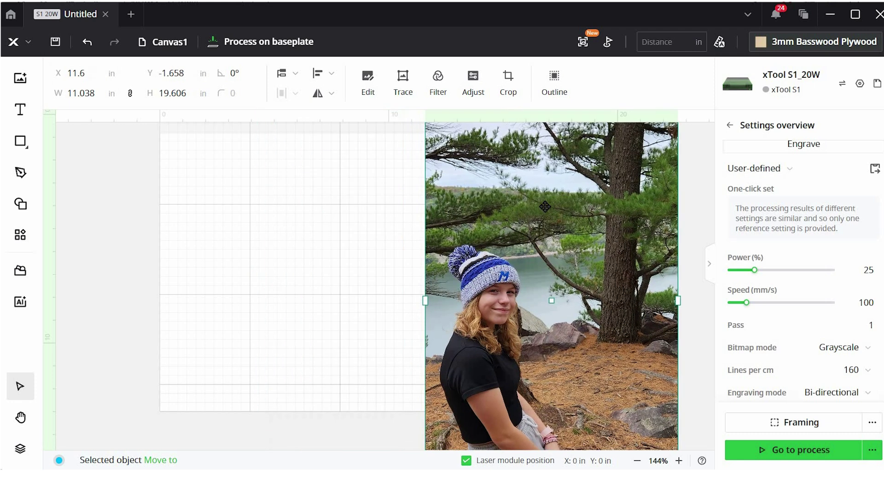
pyautogui.hotkey('ctrl', 'z')
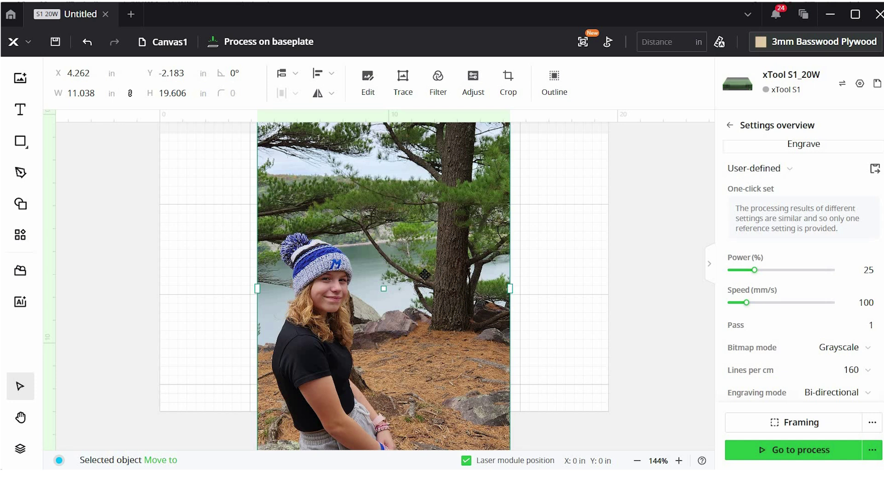
pyautogui.moveTo(510, 289); pyautogui.dragTo(477, 288)
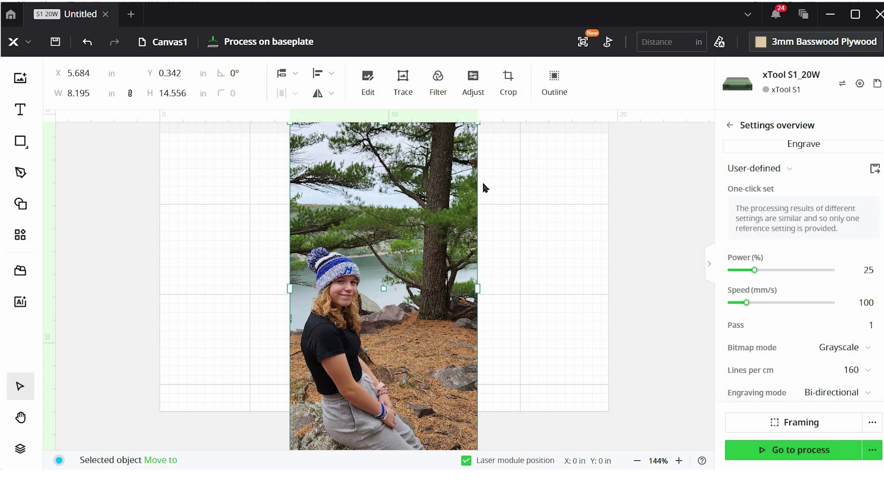
pyautogui.click(247, 73)
pyautogui.write('90')
pyautogui.press('Return')
# Step: Crop a sliver of sky off the top of the portrait and save the crop
pyautogui.click(505, 92)
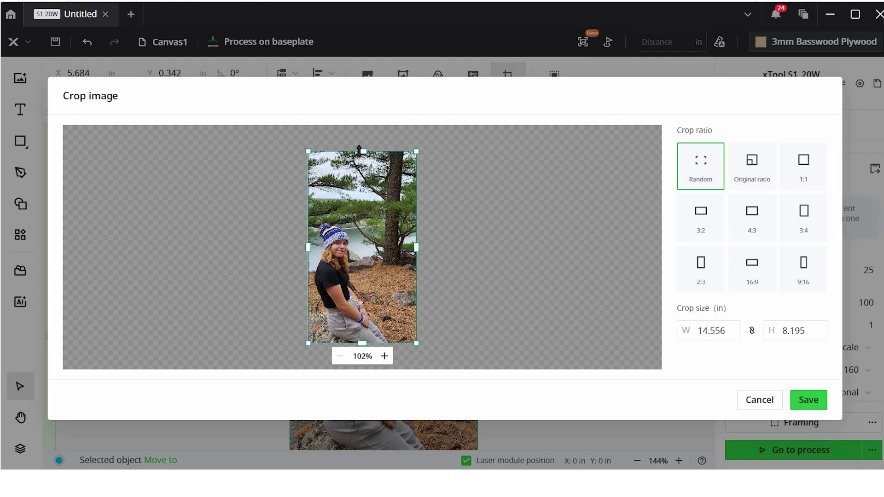
pyautogui.moveTo(362, 152); pyautogui.dragTo(364, 188)
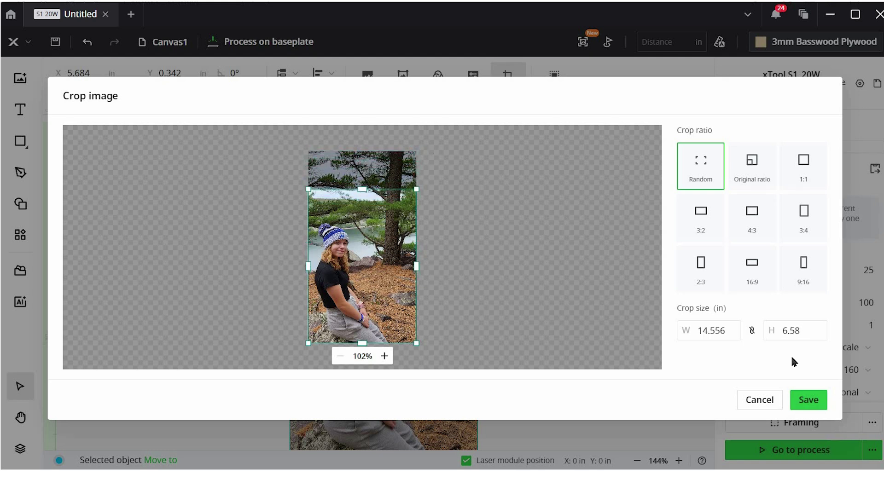
pyautogui.click(818, 410)
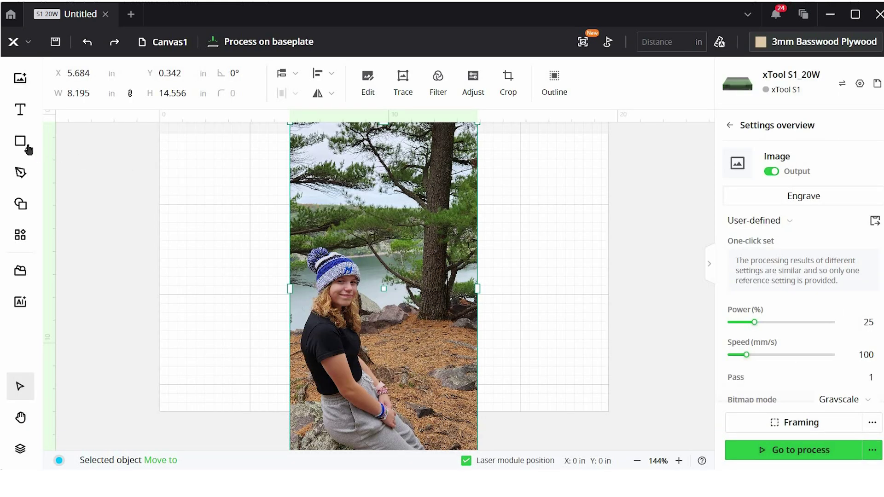
# Step: Draw a 4.468 × 4.49 in circle around the girl's head, then select photo and circle together
pyautogui.moveTo(20, 143)
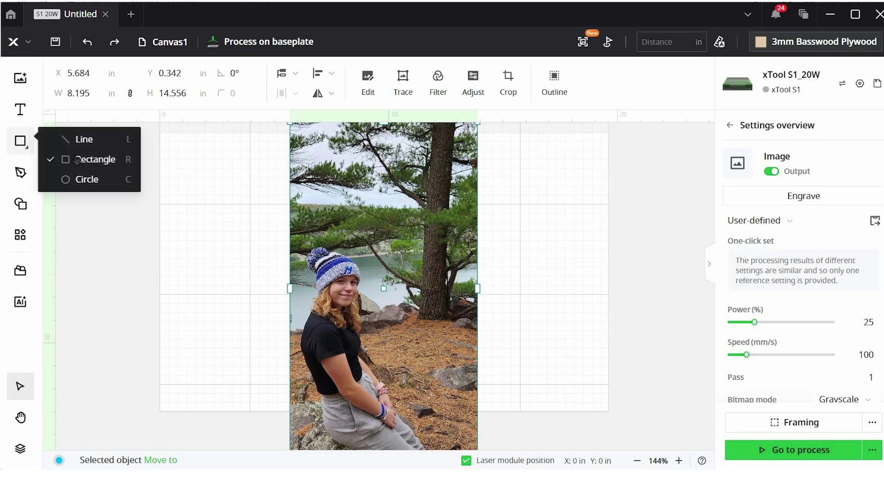
pyautogui.click(99, 179)
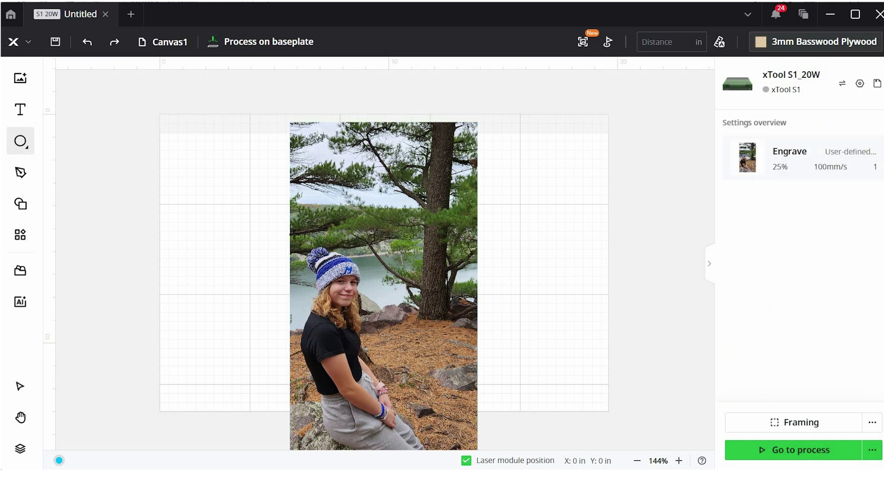
pyautogui.moveTo(296, 232); pyautogui.dragTo(397, 334)
pyautogui.click(356, 295)
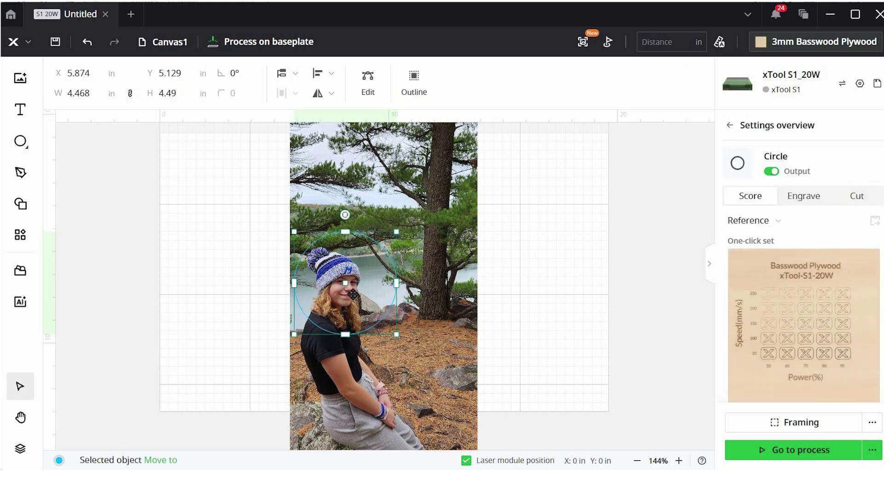
pyautogui.moveTo(352, 293); pyautogui.dragTo(351, 298)
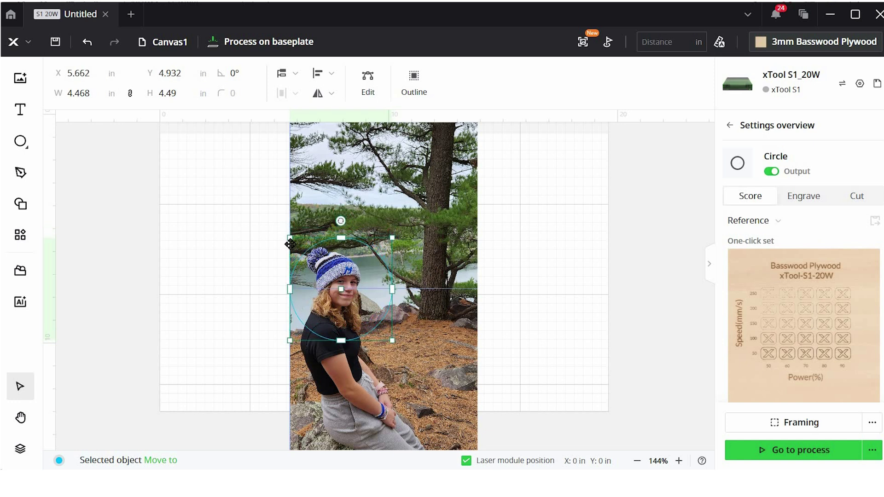
pyautogui.press('Escape')
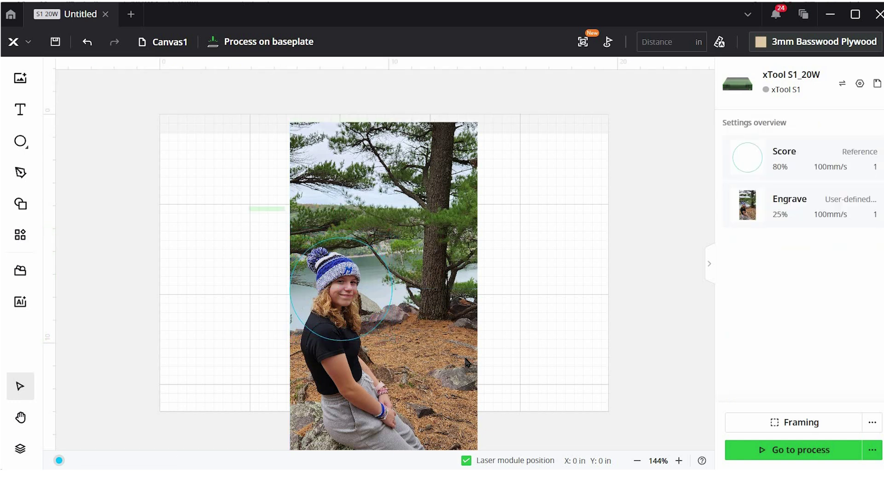
pyautogui.moveTo(466, 361); pyautogui.dragTo(250, 206)
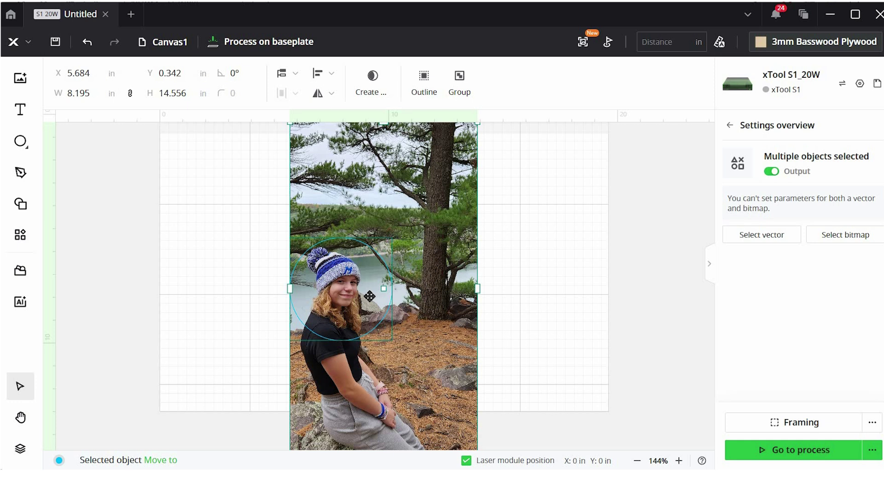
pyautogui.rightClick(369, 296)
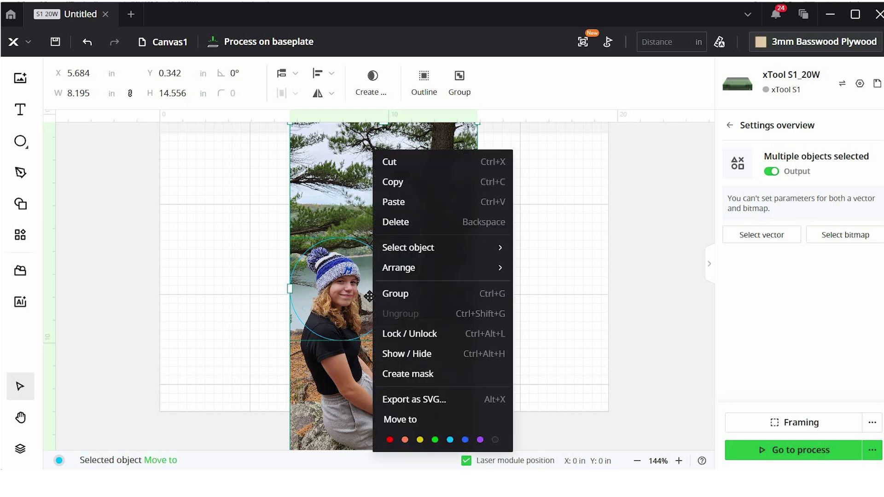
# Step: Create a mask from the circle, nudge the round frame down slightly, and finish editing
pyautogui.click(429, 378)
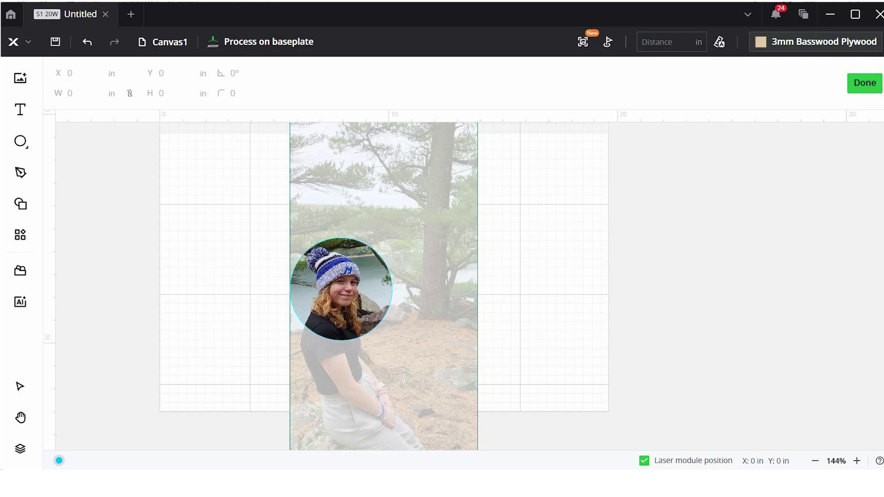
pyautogui.click(355, 325)
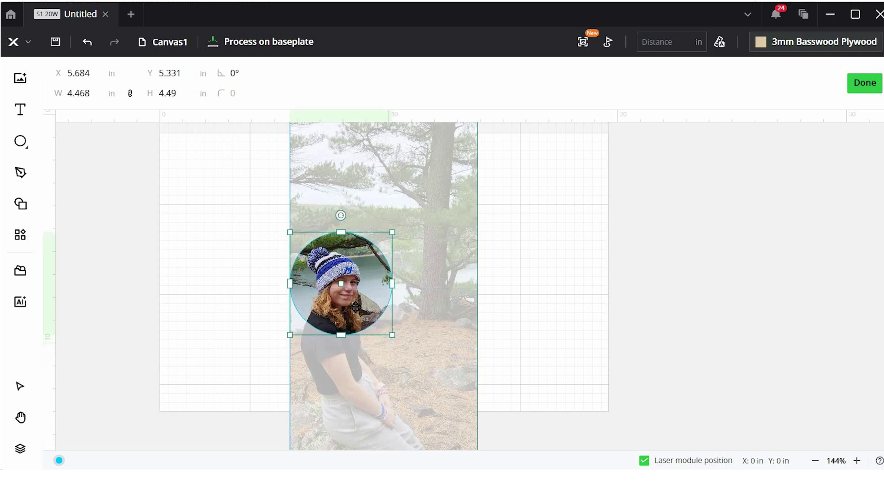
pyautogui.press('Down')
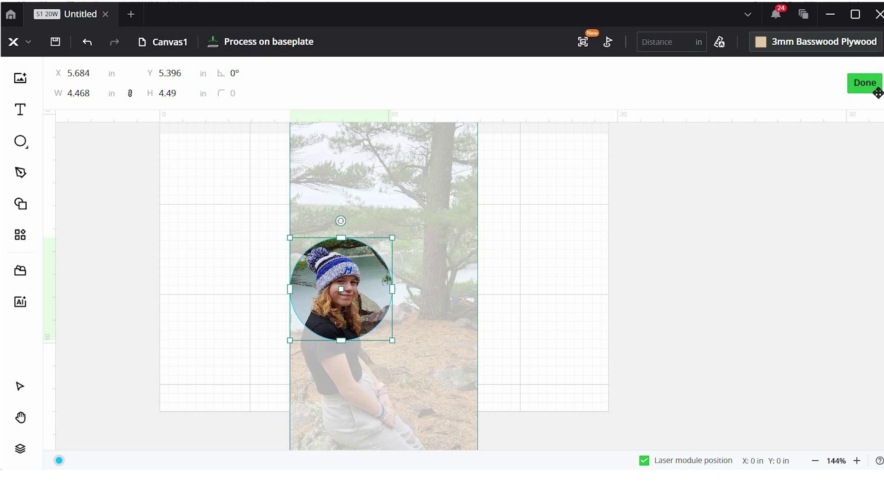
pyautogui.click(870, 92)
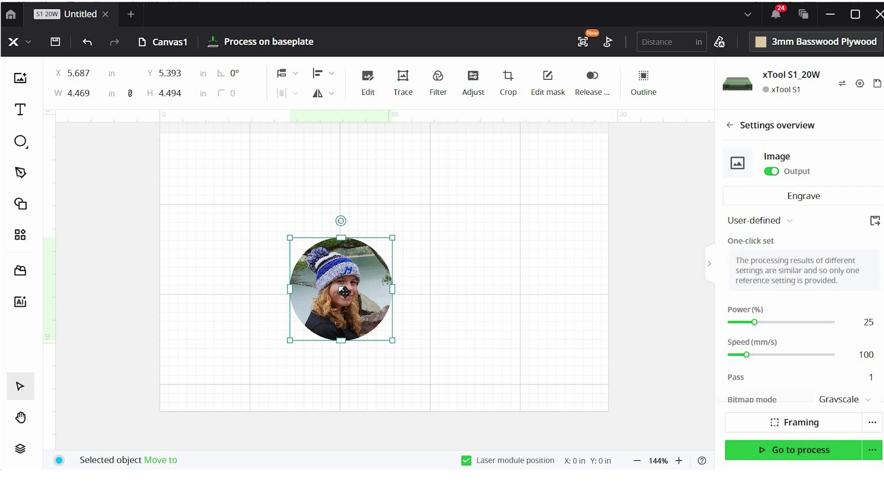
# Step: Enlarge the round masked headshot to 7.721 × 7.765 in
pyautogui.rightClick(344, 292)
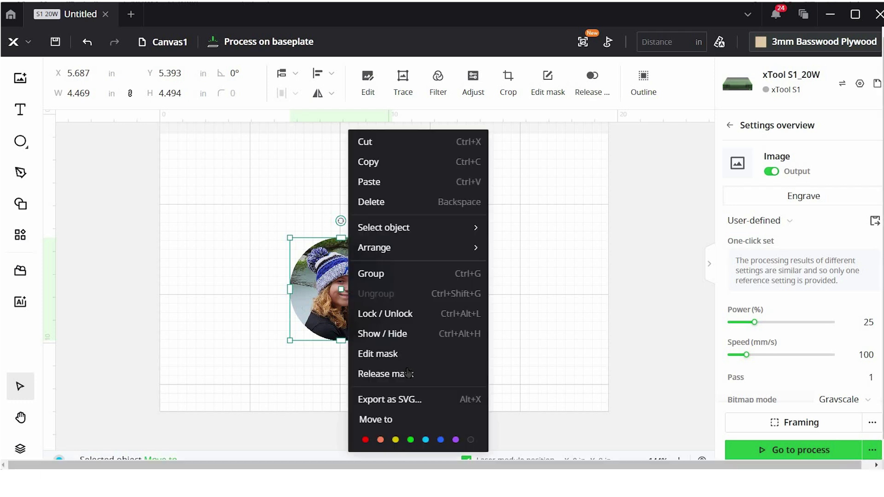
pyautogui.click(219, 280)
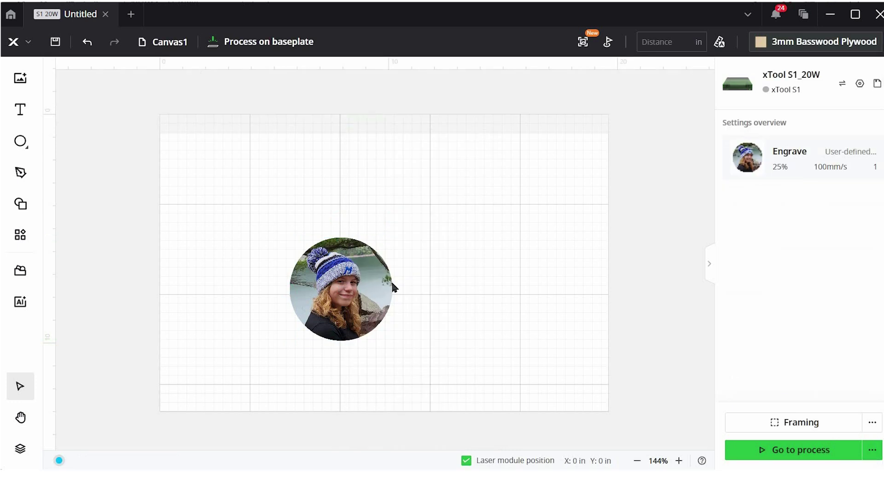
pyautogui.click(377, 285)
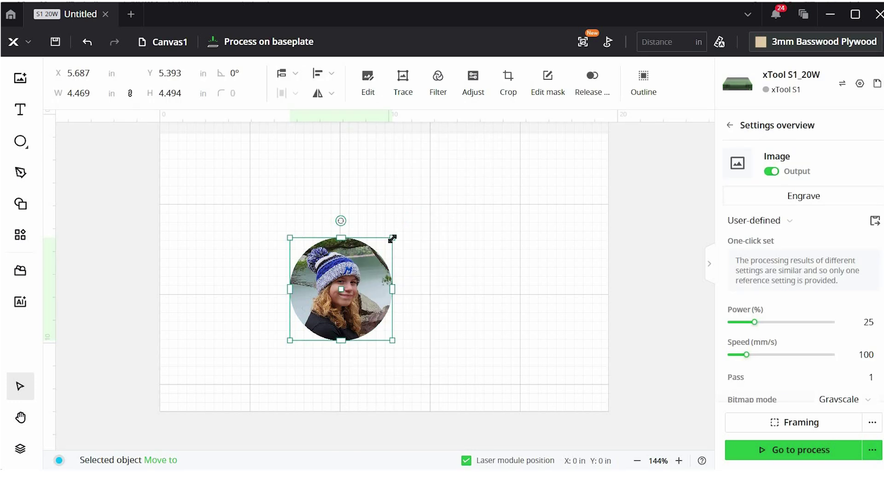
pyautogui.moveTo(393, 238); pyautogui.dragTo(466, 163)
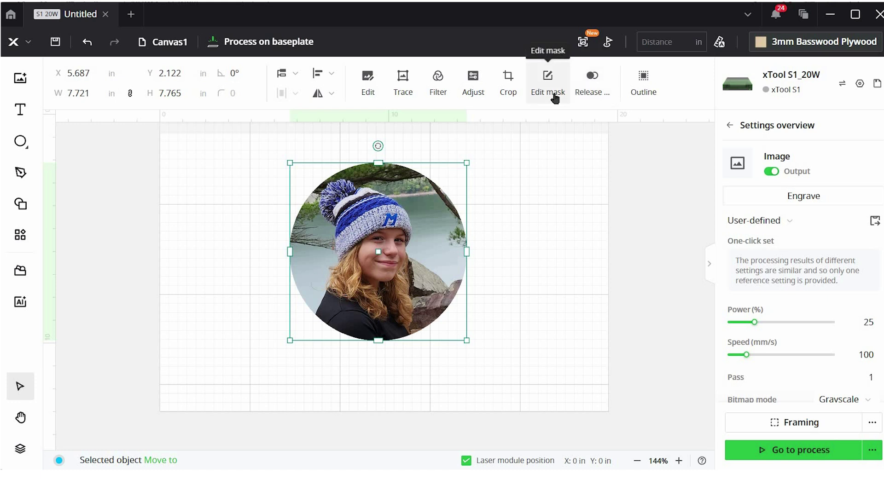
# Step: Use the magic wand to delete the lake, rock and tree areas around the portrait
pyautogui.click(371, 83)
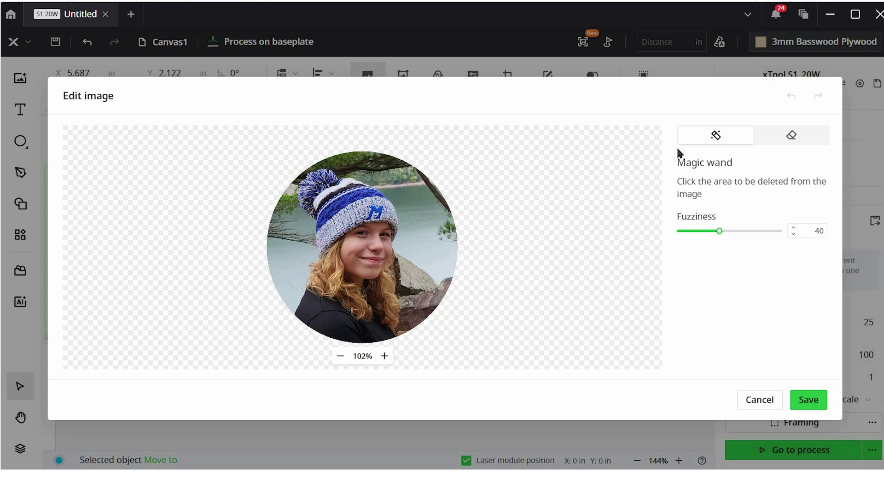
pyautogui.click(419, 206)
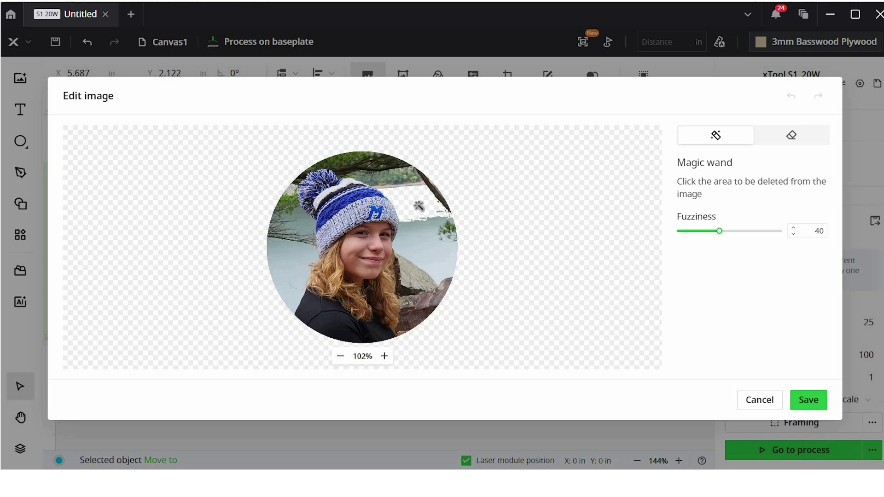
pyautogui.click(440, 232)
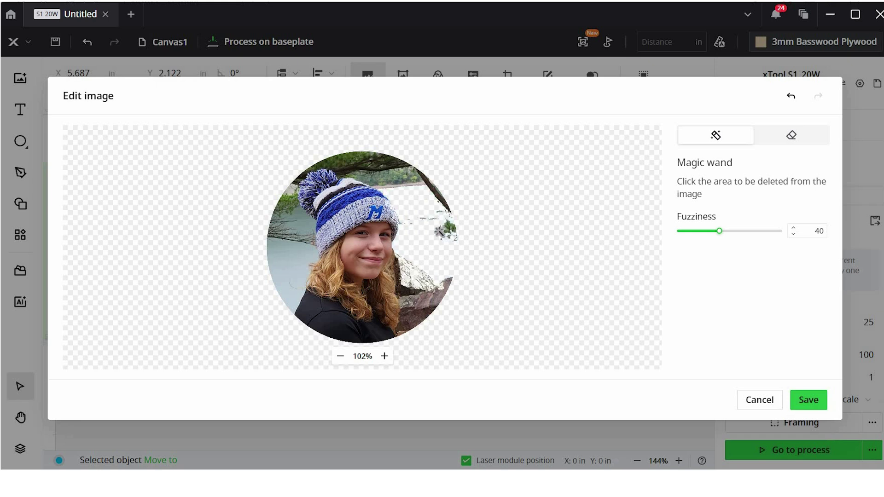
pyautogui.click(435, 305)
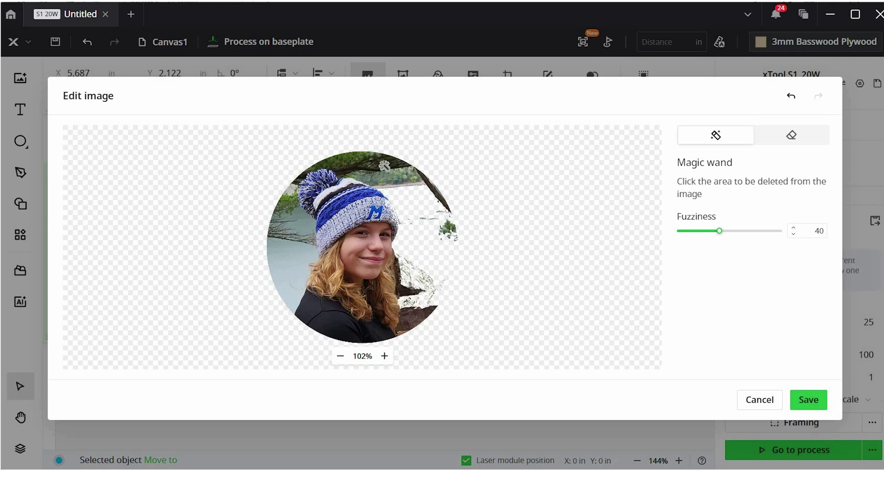
pyautogui.click(385, 166)
pyautogui.click(401, 182)
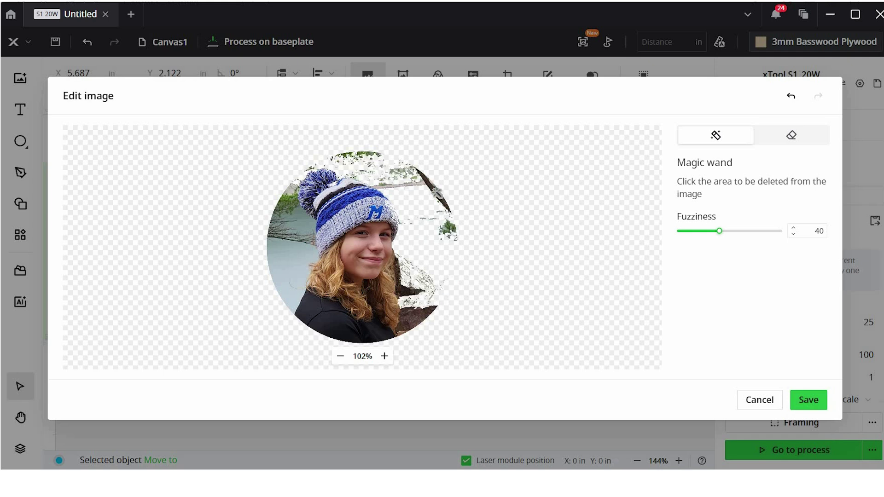
pyautogui.click(436, 193)
pyautogui.click(314, 222)
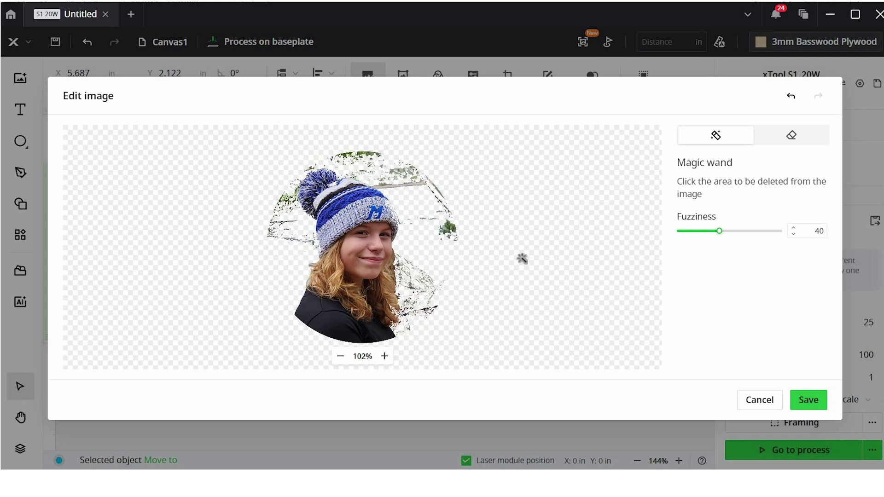
# Step: Erase the leftover background bits with a size-50 eraser and save the edits
pyautogui.click(792, 138)
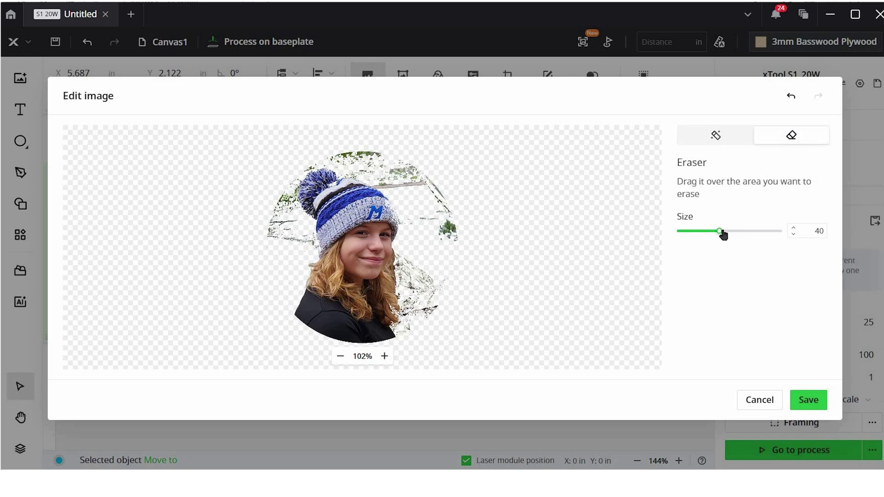
pyautogui.click(728, 232)
pyautogui.press('Right')
pyautogui.moveTo(346, 152)
pyautogui.mouseDown()
pyautogui.moveTo(413, 184)
pyautogui.moveTo(436, 209)
pyautogui.moveTo(447, 256)
pyautogui.mouseUp()
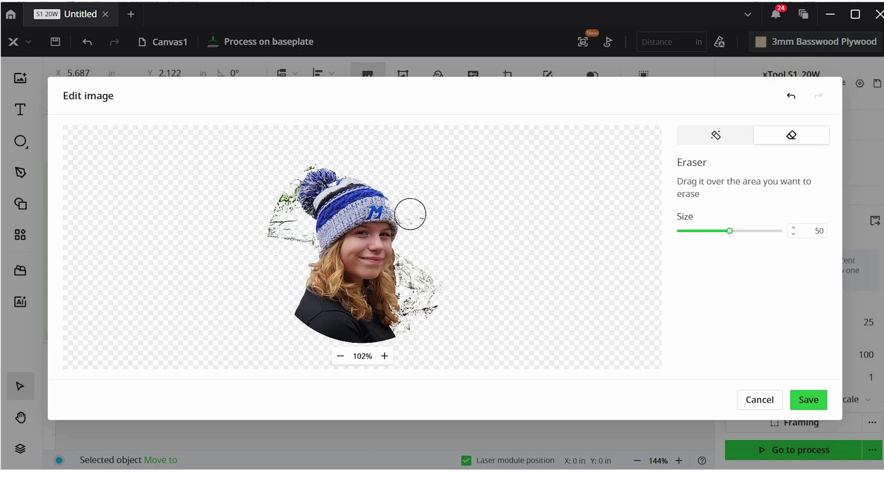
pyautogui.moveTo(413, 216); pyautogui.dragTo(410, 267)
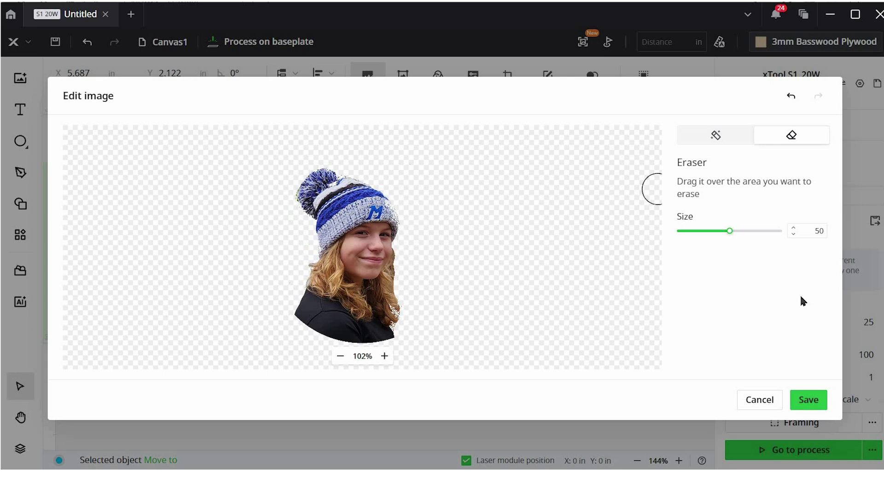
pyautogui.click(809, 399)
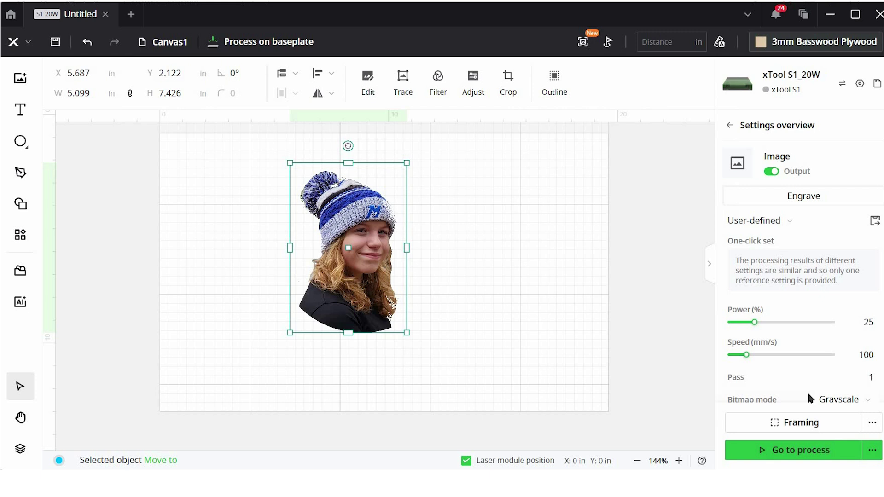
pyautogui.click(408, 94)
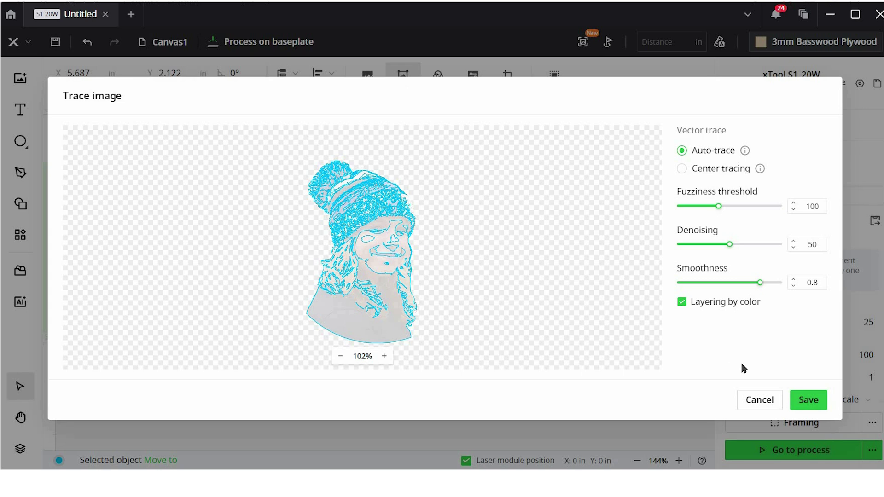
pyautogui.click(754, 399)
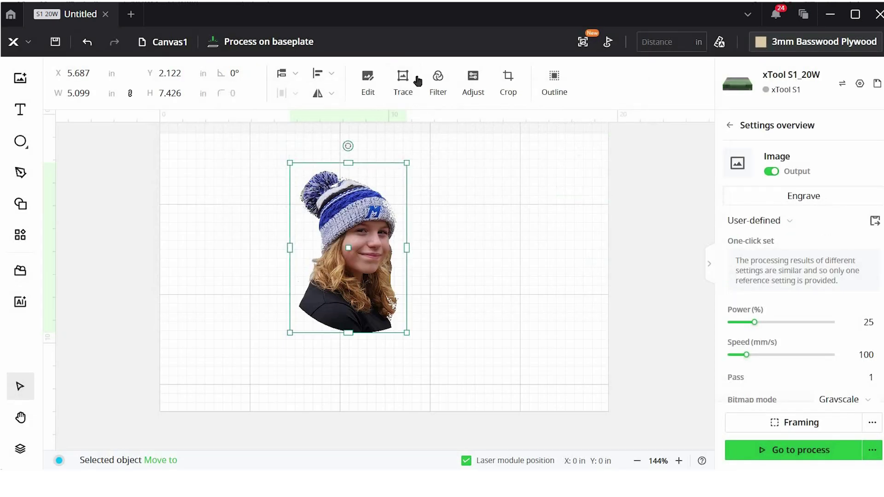
# Step: Move the portrait toward the left of the canvas
pyautogui.click(453, 91)
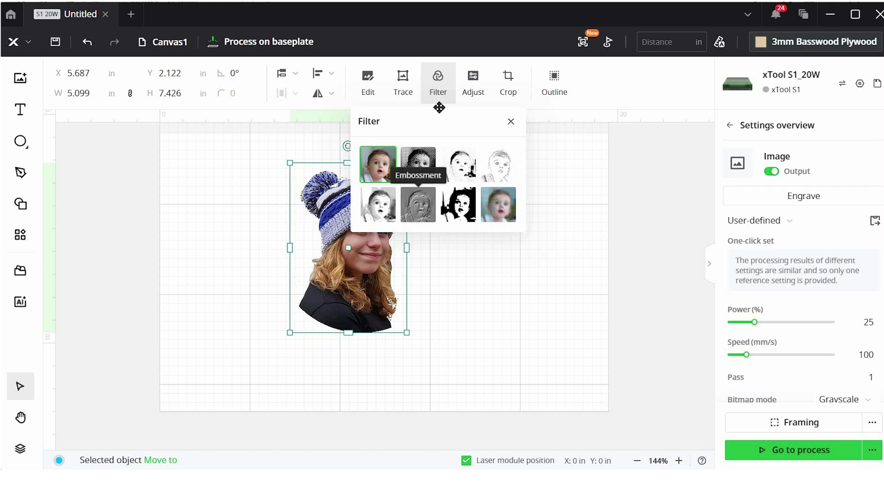
pyautogui.click(438, 93)
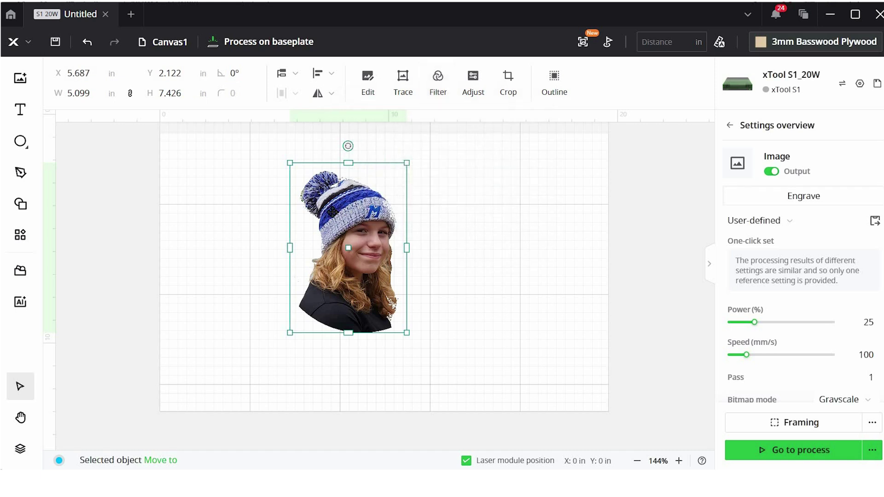
pyautogui.moveTo(386, 219); pyautogui.dragTo(309, 214)
# Step: Try the Embossment, Black-and-white, Sketch and Grid filters, keep Original, and open Adjustments
pyautogui.click(434, 80)
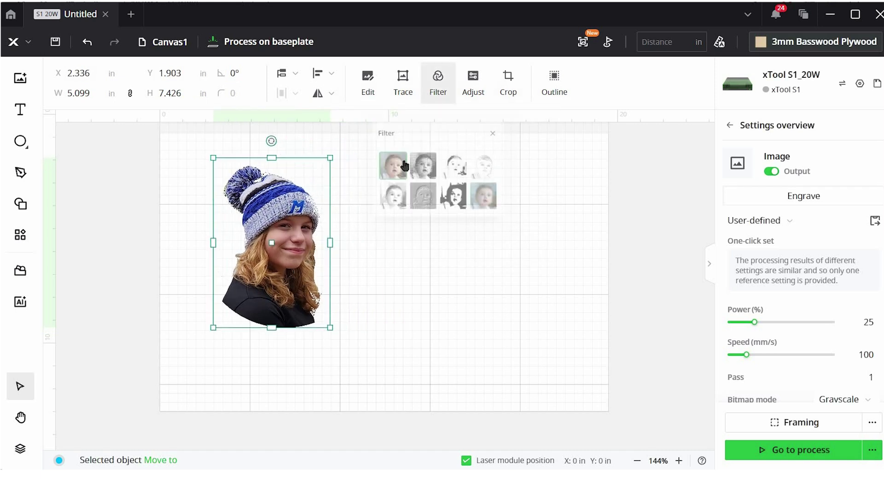
pyautogui.click(420, 205)
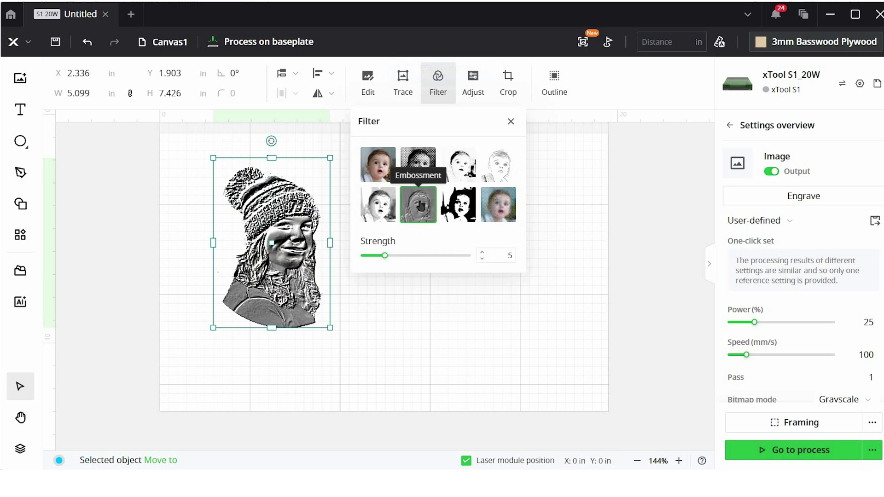
pyautogui.click(460, 208)
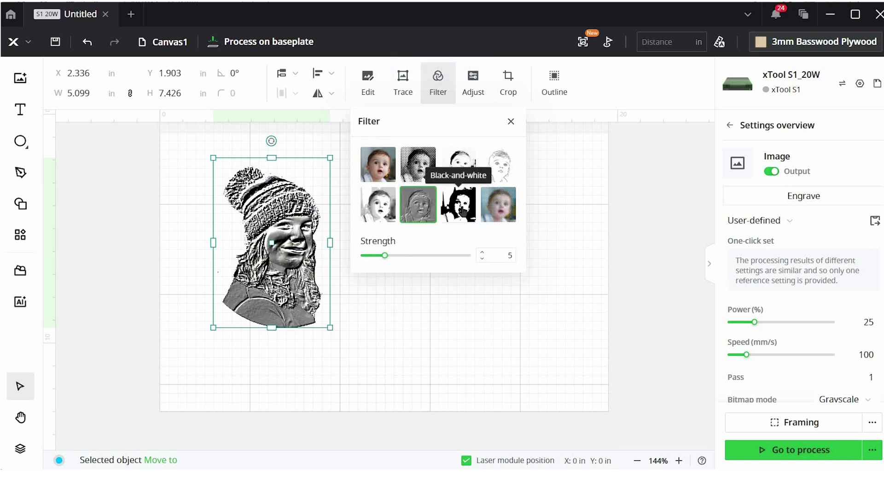
pyautogui.click(379, 205)
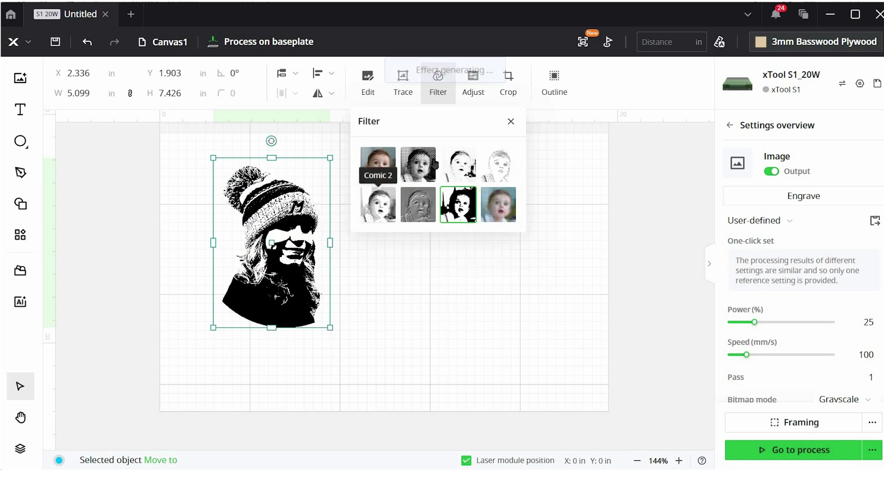
pyautogui.click(435, 164)
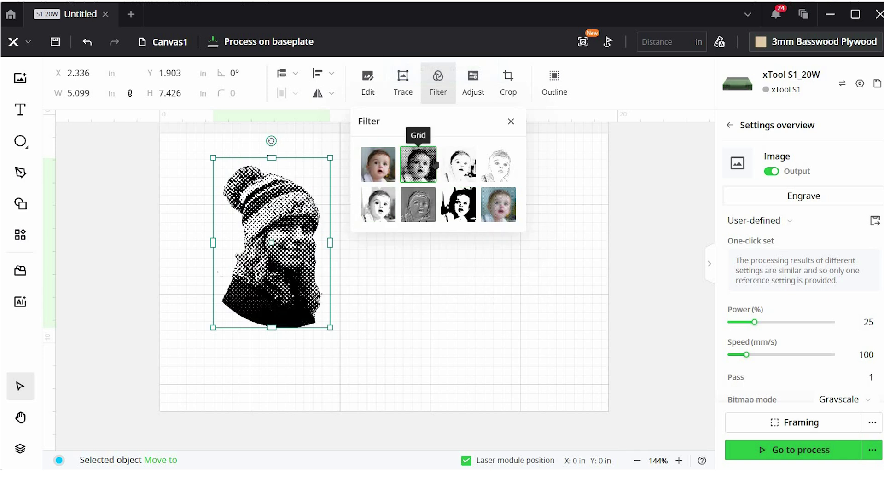
pyautogui.click(385, 164)
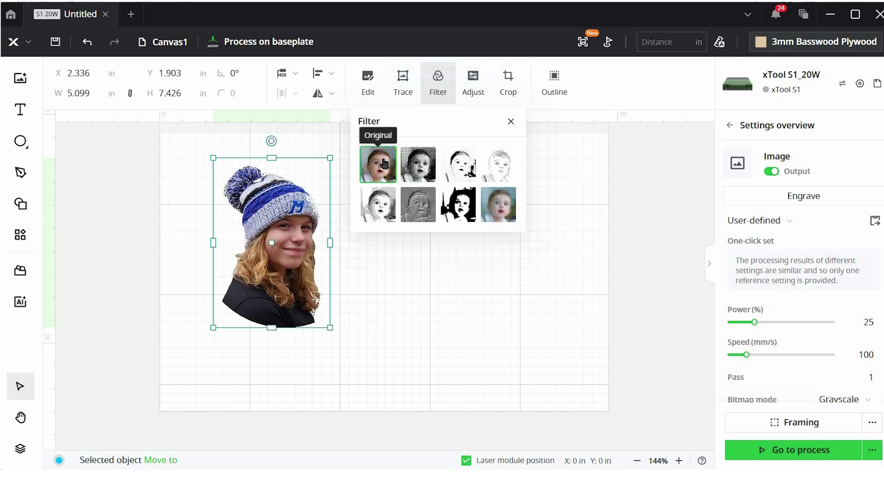
pyautogui.click(528, 162)
pyautogui.click(485, 91)
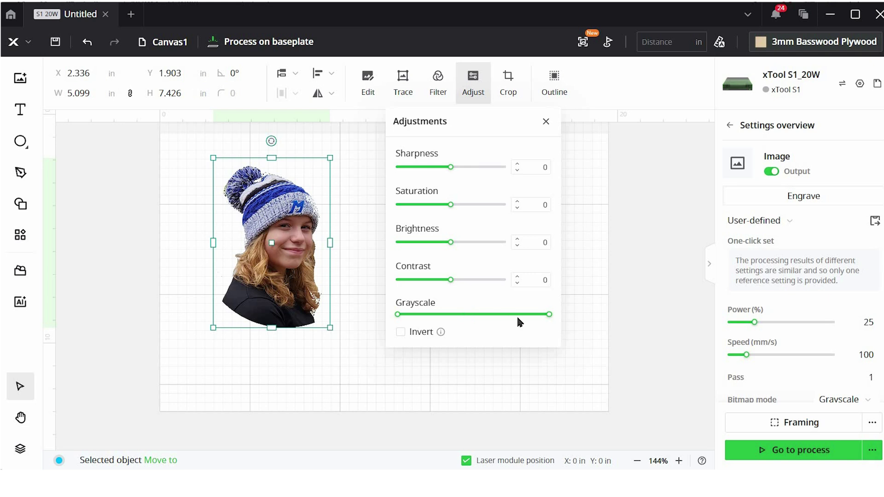
# Step: Set the grayscale range to 19–229 and close the Adjustments panel
pyautogui.moveTo(550, 320); pyautogui.dragTo(509, 319)
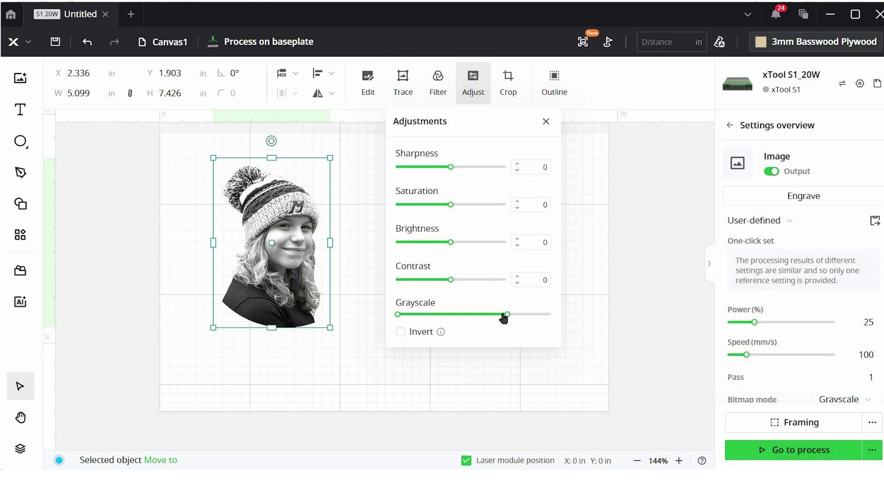
pyautogui.moveTo(403, 316); pyautogui.dragTo(409, 316)
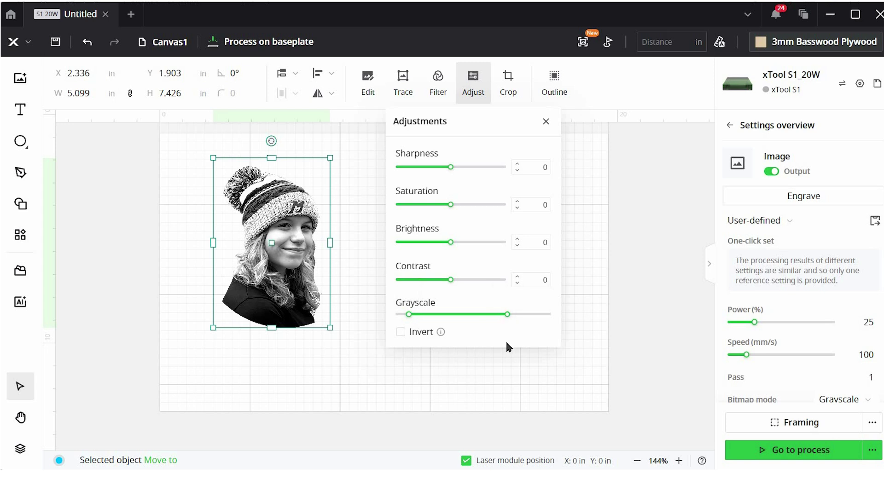
pyautogui.click(479, 81)
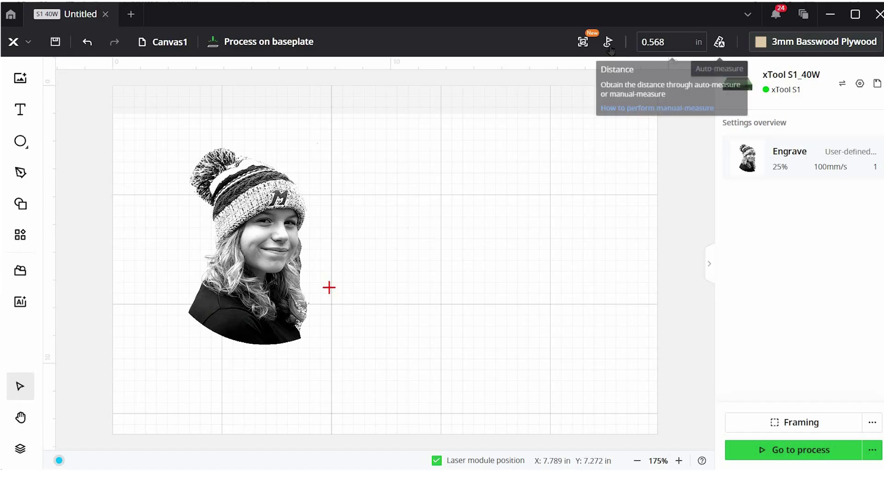
# Step: Mark a rectangular processing area with the laser head from Point 1 and Point 2
pyautogui.click(582, 41)
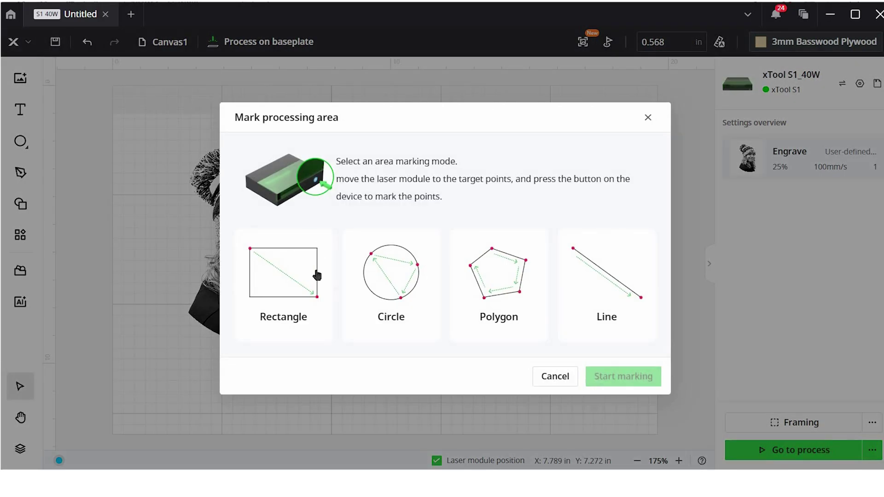
pyautogui.click(317, 274)
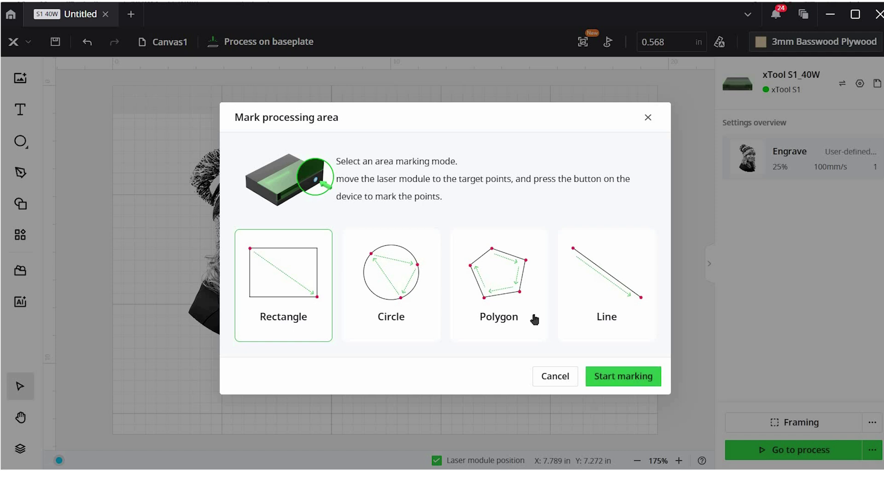
pyautogui.click(639, 377)
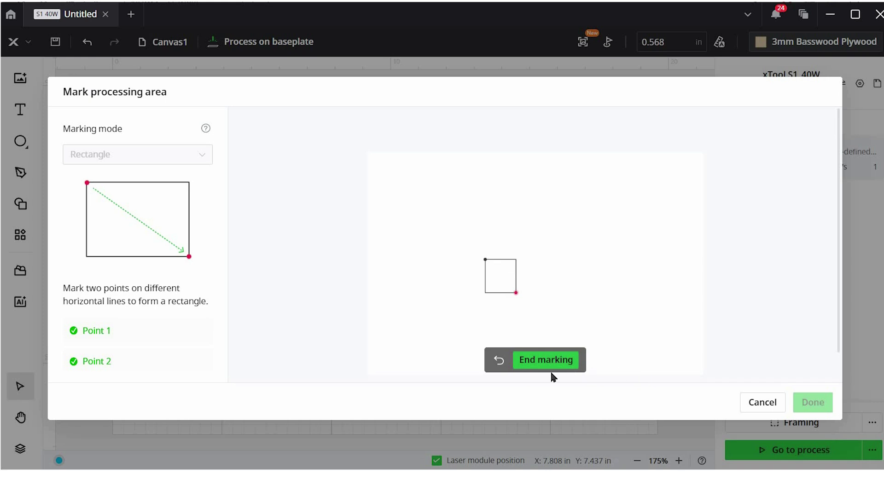
pyautogui.click(560, 362)
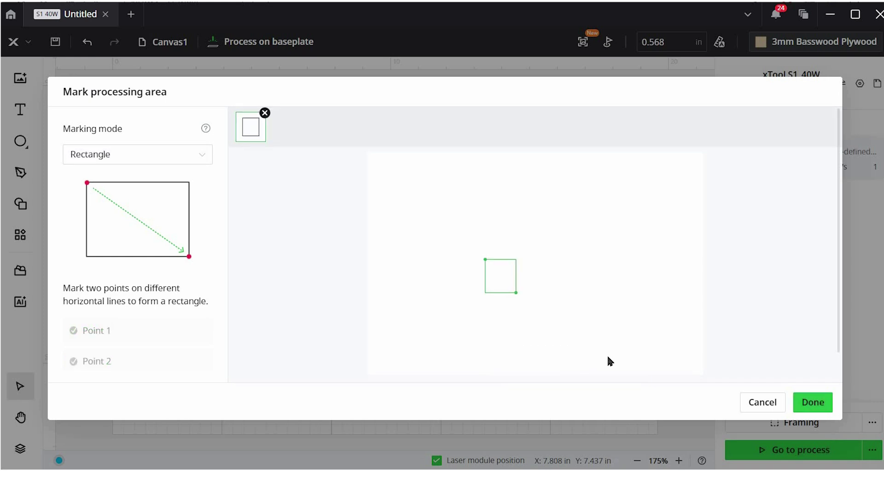
# Step: Fit the portrait inside the marked rectangle and send the design to processing
pyautogui.click(813, 403)
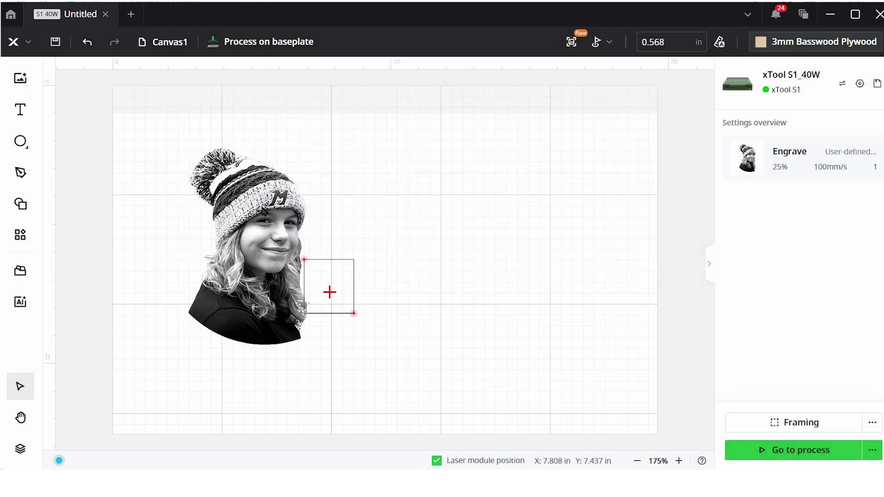
pyautogui.click(178, 137)
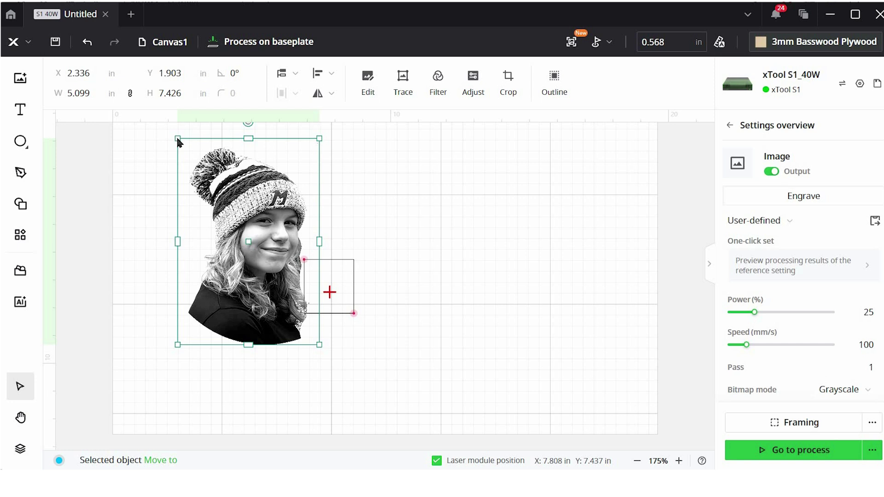
pyautogui.click(176, 136)
pyautogui.click(179, 141)
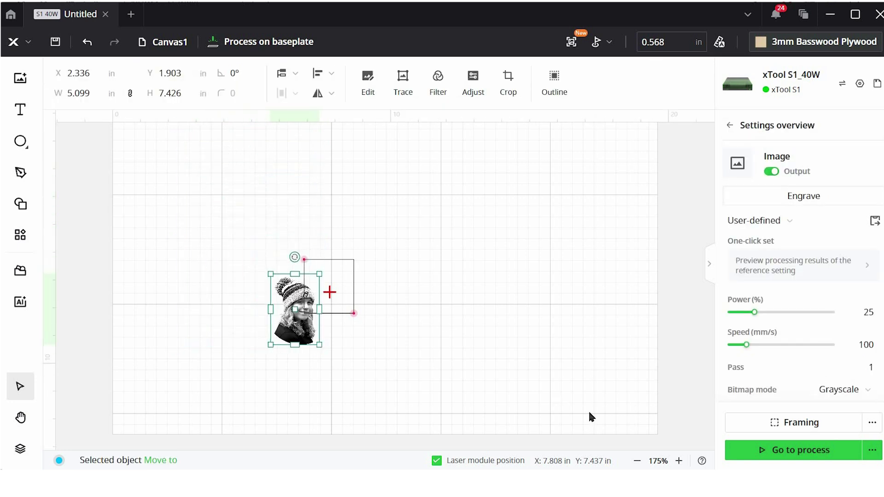
pyautogui.click(679, 461)
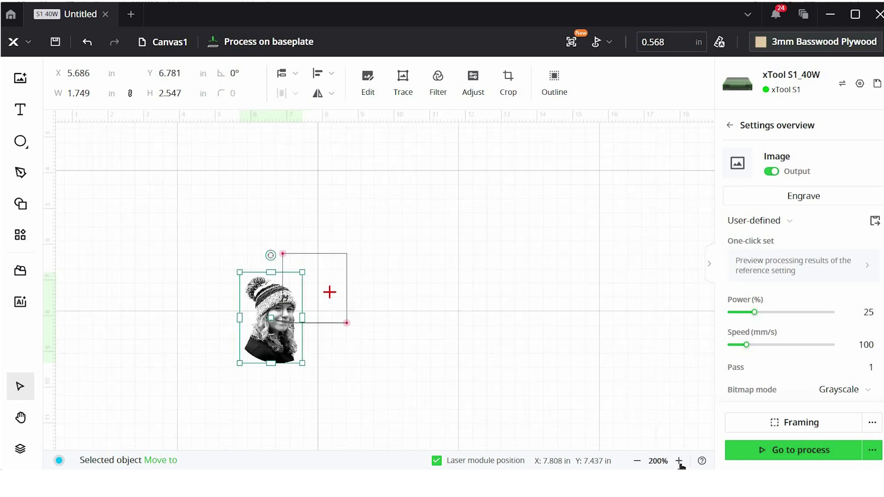
pyautogui.click(679, 461)
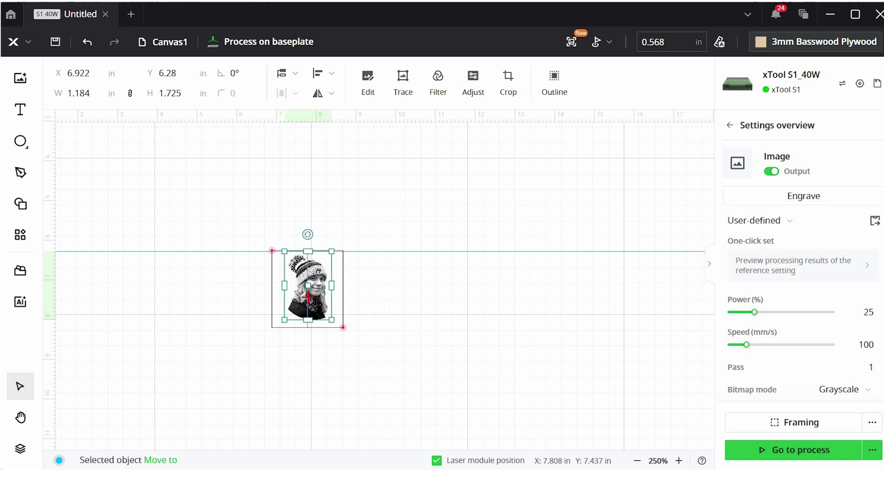
pyautogui.click(436, 320)
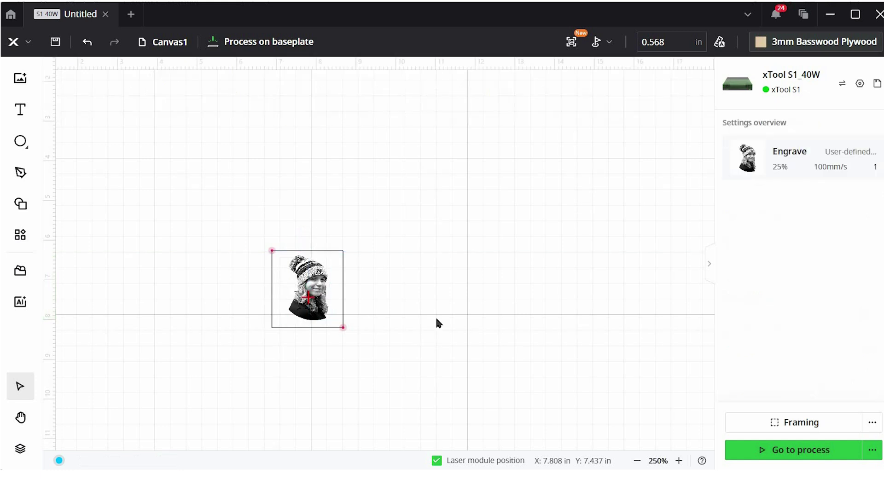
pyautogui.click(794, 450)
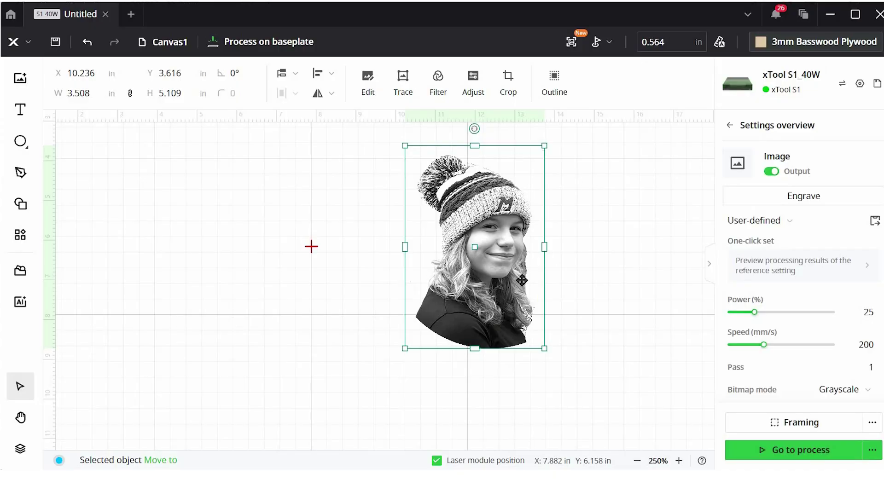
# Step: Invert the portrait's tones and nudge it left to X 9.681, Y 3.831 in
pyautogui.click(472, 97)
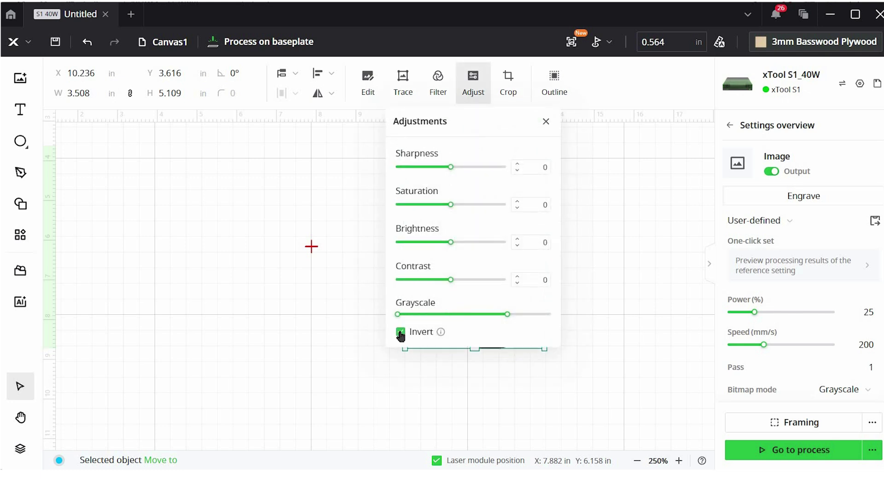
pyautogui.click(479, 87)
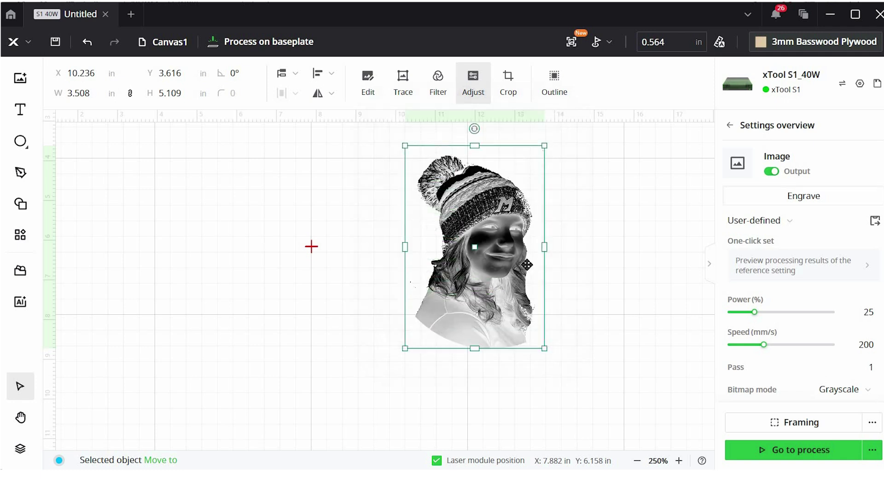
pyautogui.moveTo(505, 273); pyautogui.dragTo(484, 283)
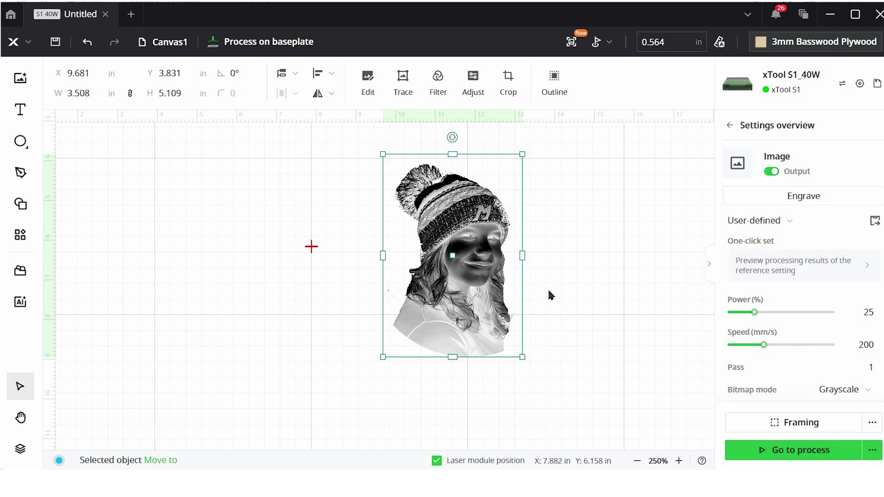
# Step: Set the material to Black Metal Business Card with 180 lines per cm
pyautogui.click(813, 48)
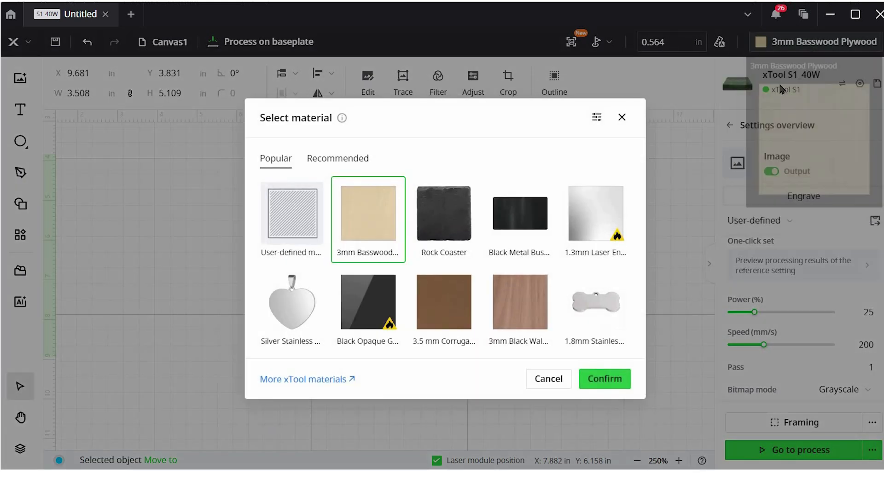
pyautogui.click(528, 223)
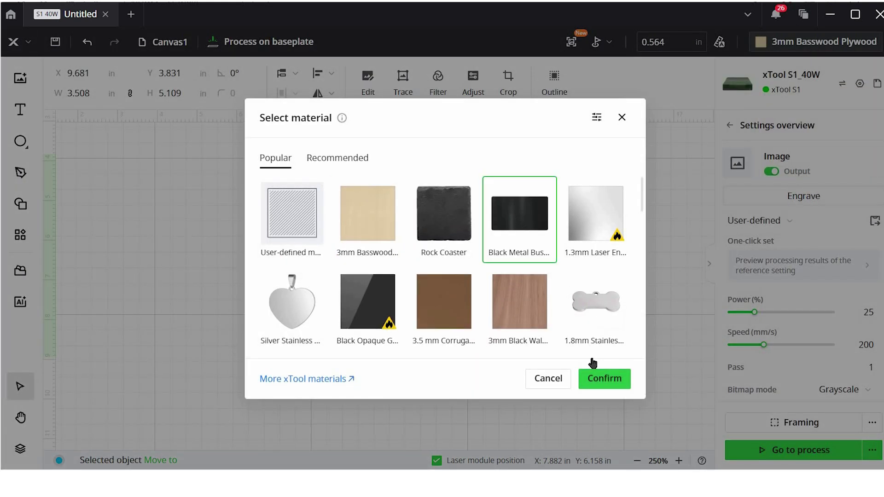
pyautogui.click(596, 378)
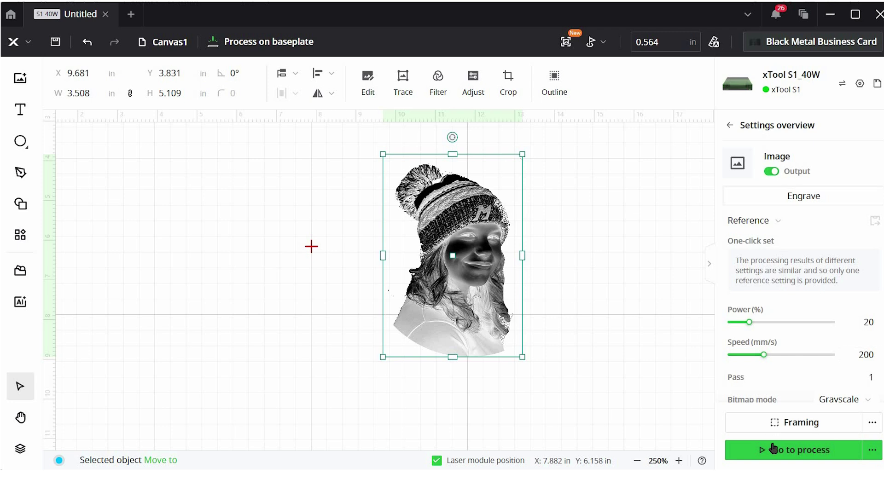
pyautogui.scroll(-1, 803, 272)
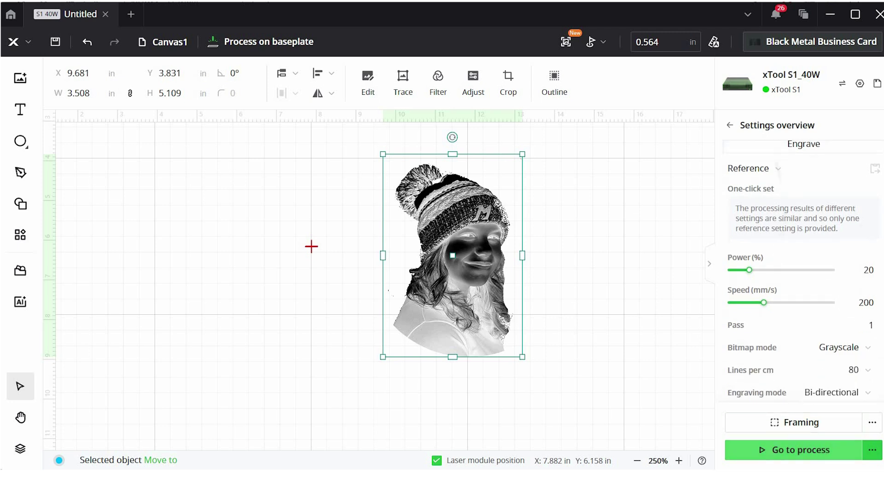
pyautogui.click(845, 370)
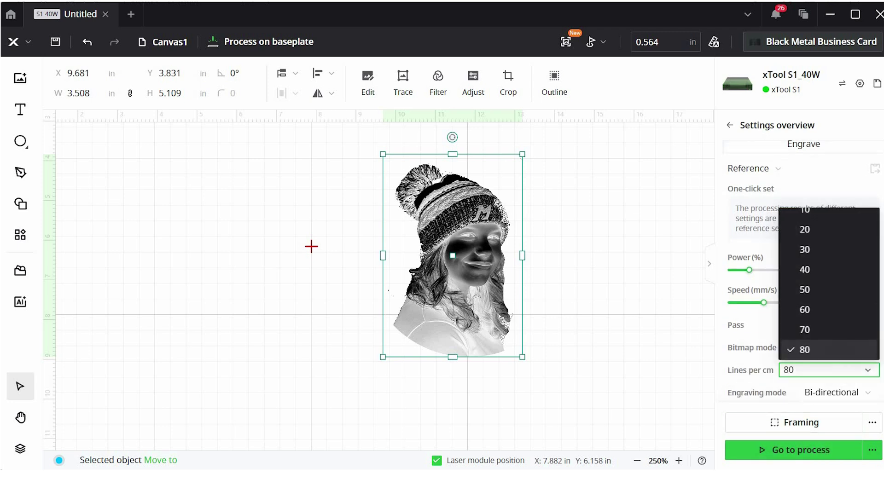
pyautogui.scroll(-3, 829, 284)
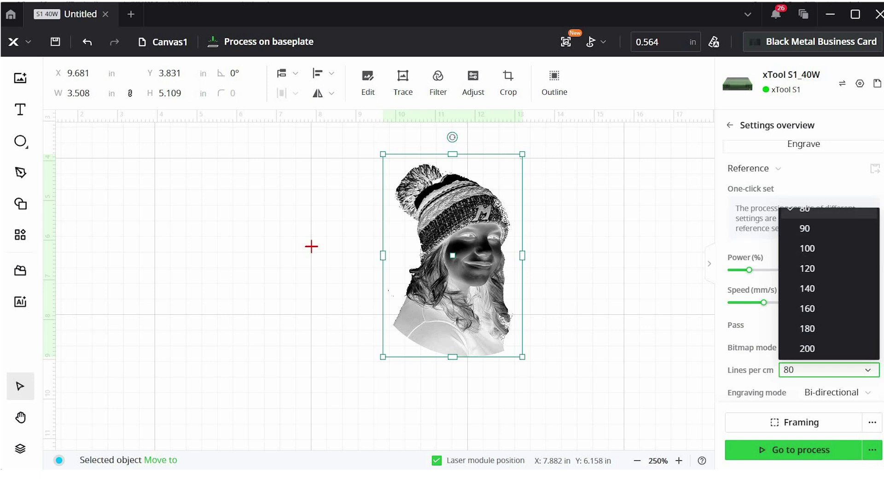
pyautogui.click(807, 328)
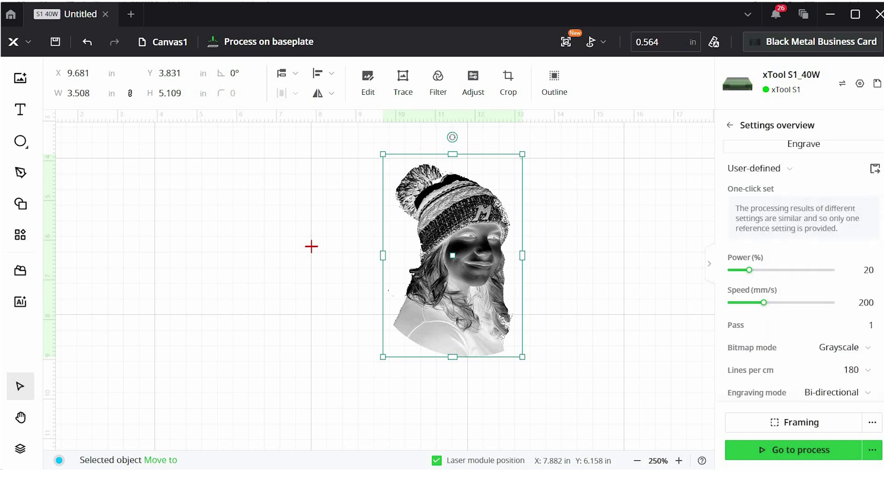
pyautogui.click(603, 42)
# Step: Mark a new rectangular processing area and accept it
pyautogui.click(599, 73)
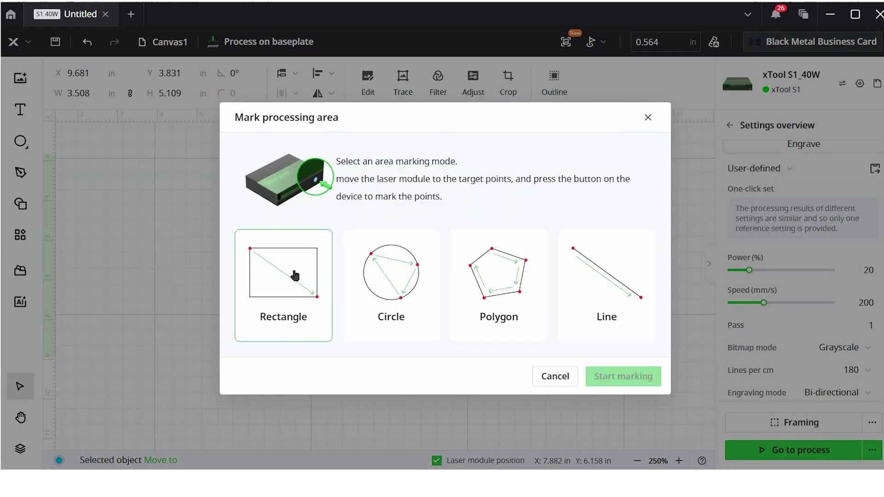
pyautogui.click(612, 376)
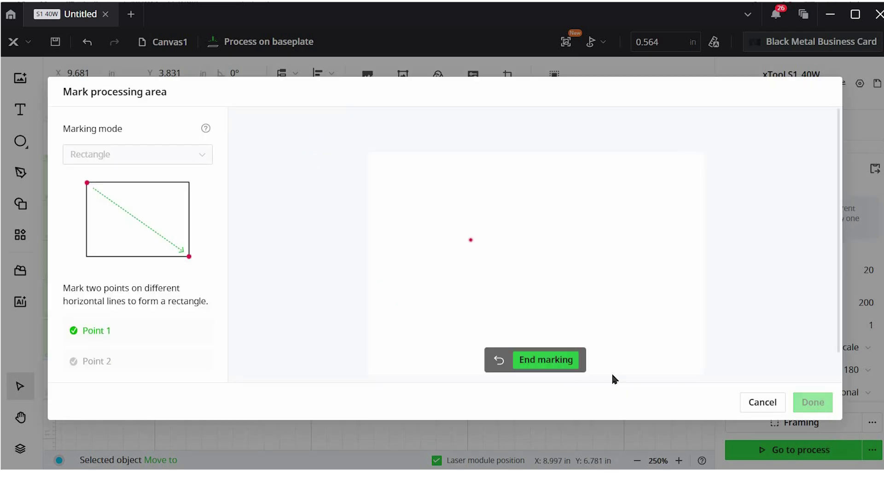
pyautogui.click(576, 364)
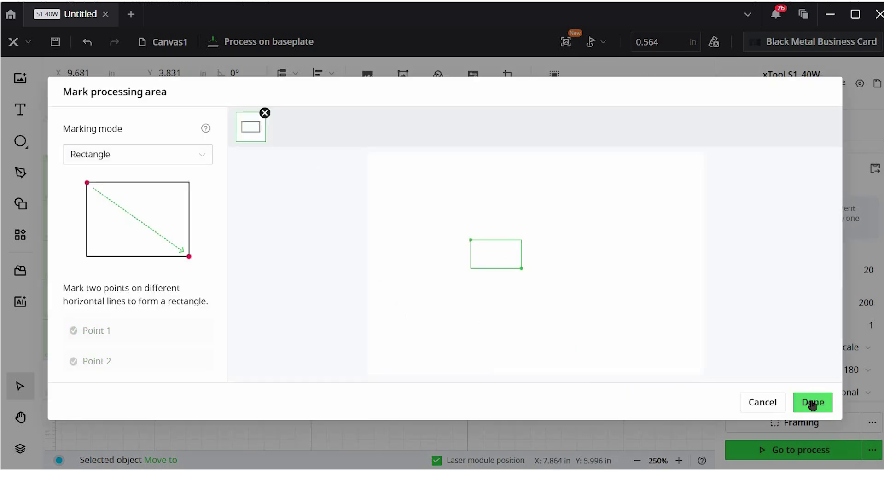
pyautogui.click(812, 403)
# Step: Rotate the portrait -90°, shrink it to 2.391 × 1.642 in, and place it in the rectangle
pyautogui.moveTo(452, 138); pyautogui.dragTo(313, 255)
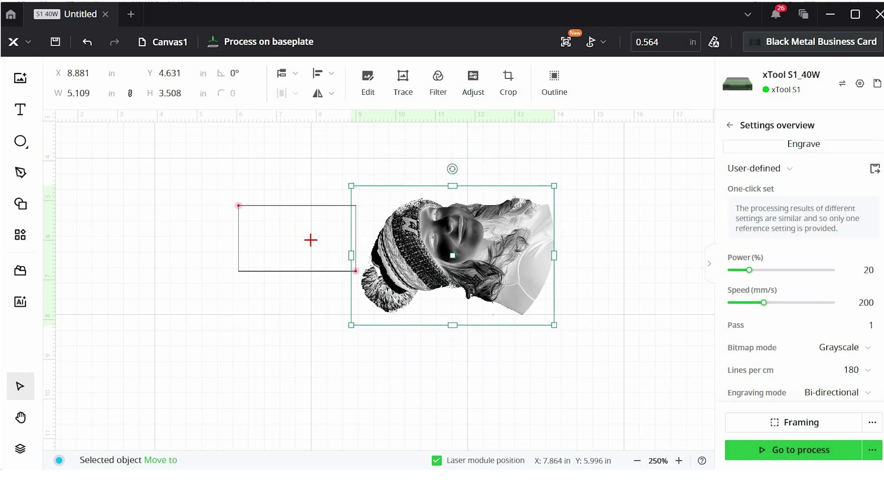
pyautogui.moveTo(553, 324); pyautogui.dragTo(450, 251)
pyautogui.moveTo(405, 216); pyautogui.dragTo(304, 236)
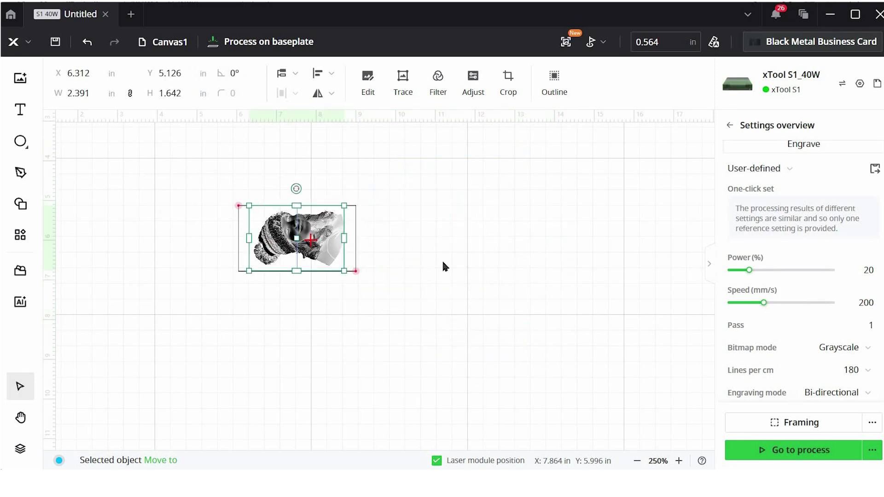
pyautogui.click(459, 265)
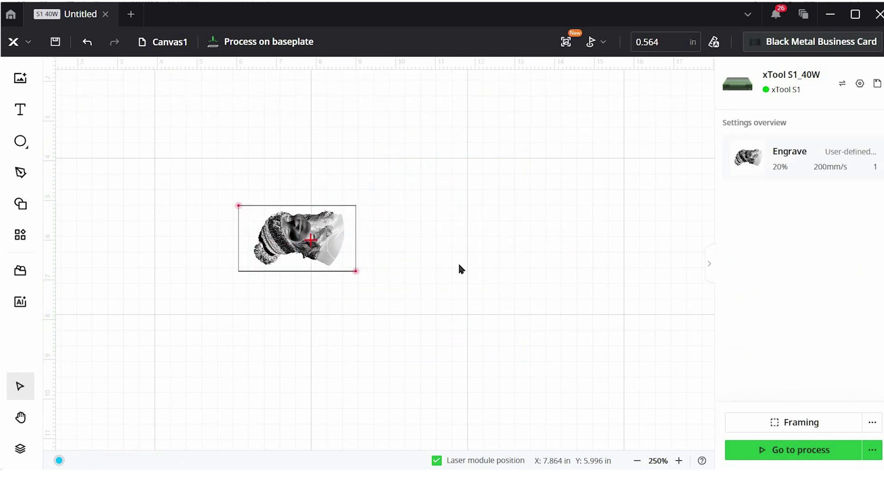
# Step: Start engraving the portrait on the business card from the processing preview
pyautogui.click(802, 454)
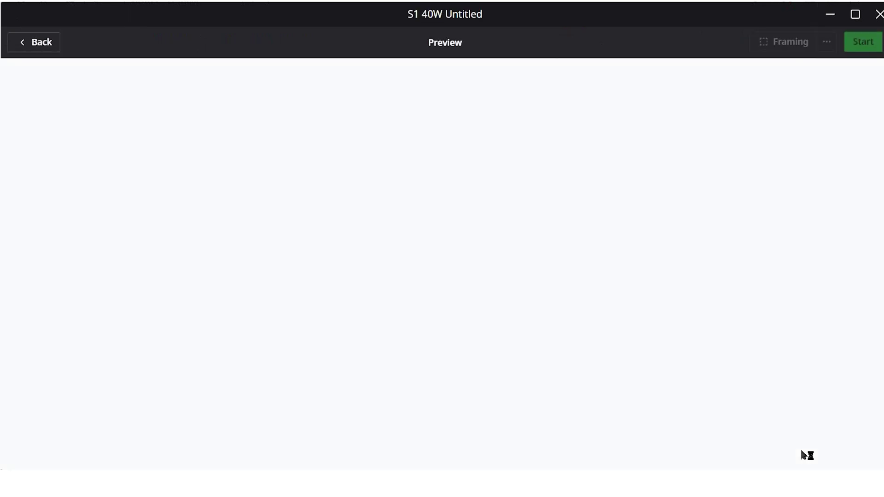
pyautogui.click(860, 44)
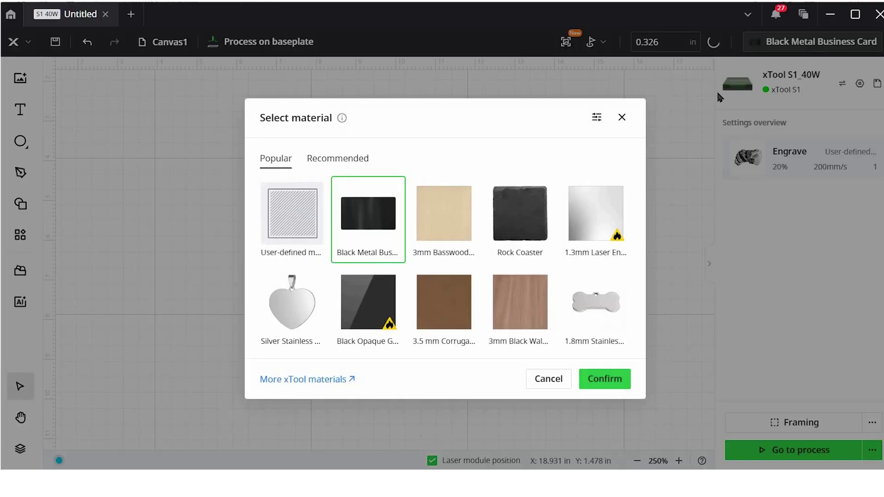
# Step: Switch to Rock Coaster, rotate the portrait upright, and enlarge it to 2.516 × 3.664 in
pyautogui.click(531, 232)
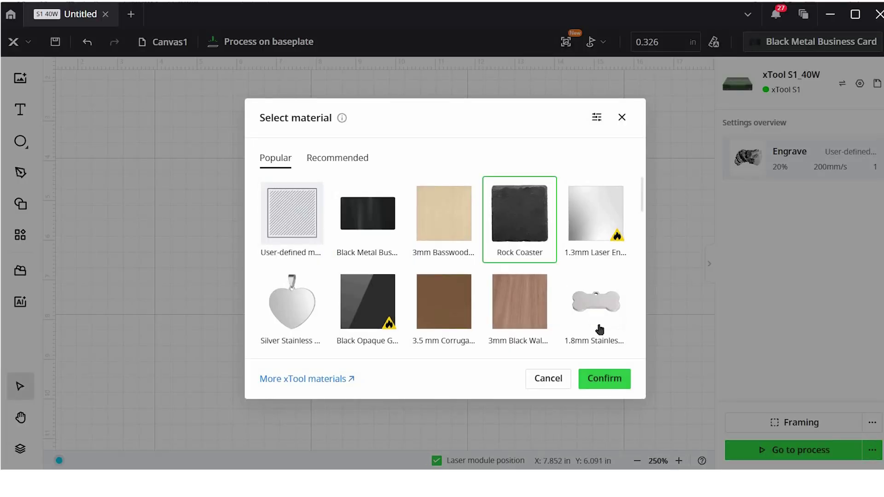
pyautogui.click(605, 378)
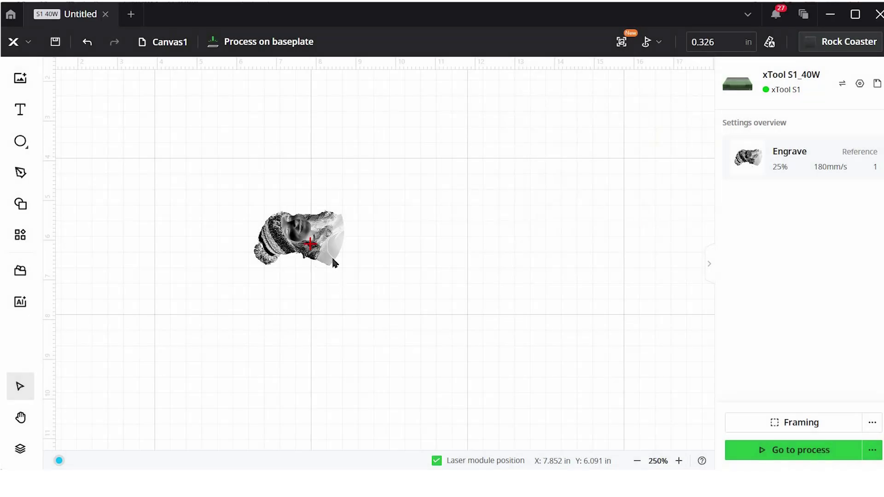
pyautogui.click(334, 238)
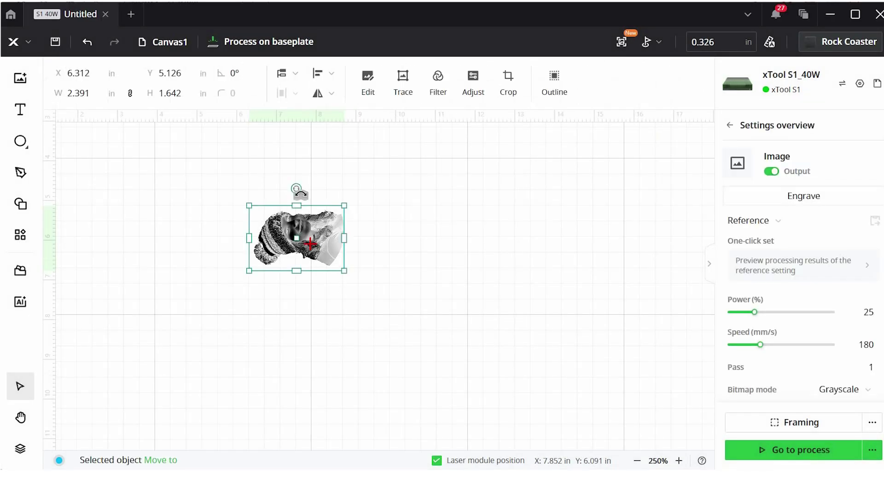
pyautogui.moveTo(367, 189); pyautogui.dragTo(405, 241)
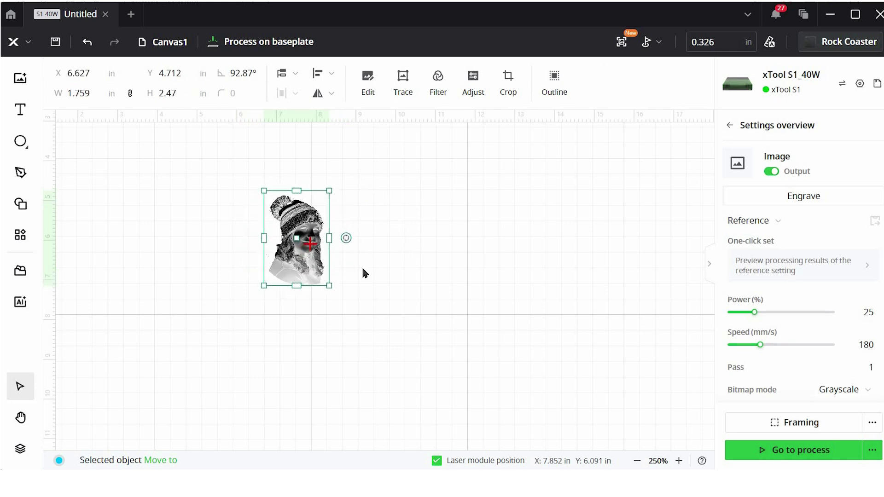
pyautogui.moveTo(333, 289); pyautogui.dragTo(363, 305)
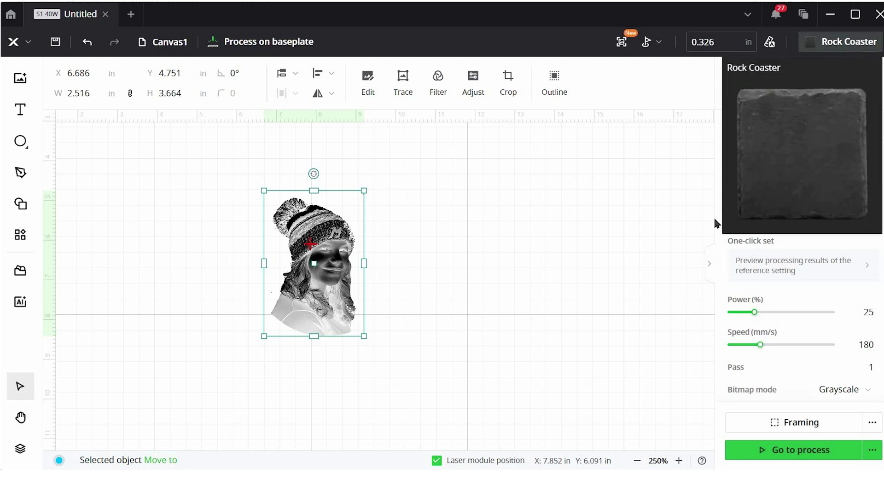
# Step: Change the coaster engraving's Lines per cm from 80 to 180, making the settings User-defined
pyautogui.click(868, 312)
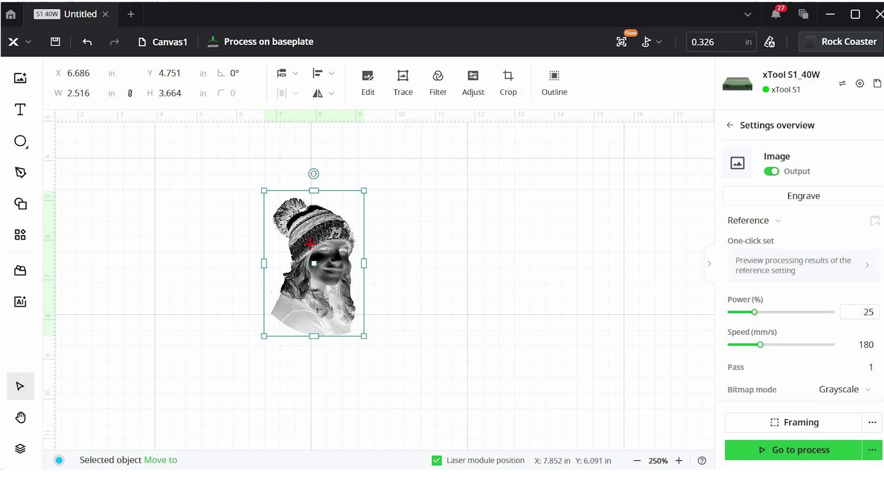
pyautogui.scroll(-2, 804, 300)
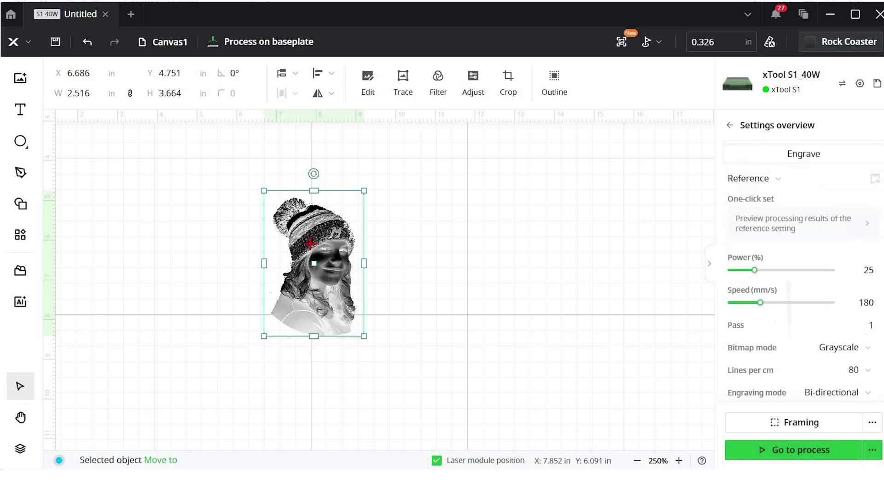
pyautogui.click(859, 373)
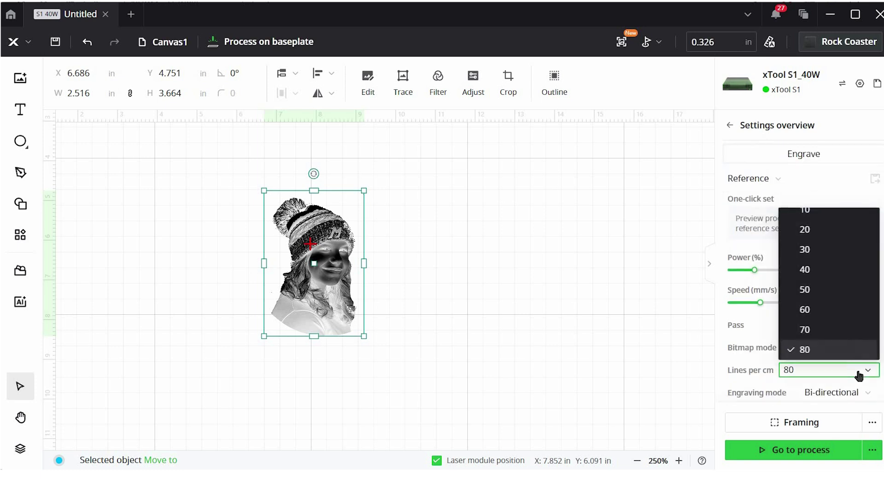
pyautogui.scroll(-5, 829, 283)
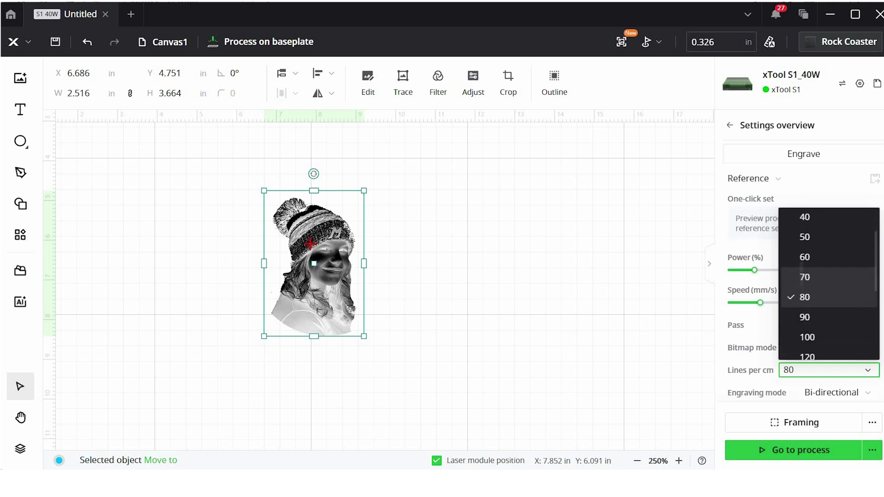
pyautogui.click(807, 313)
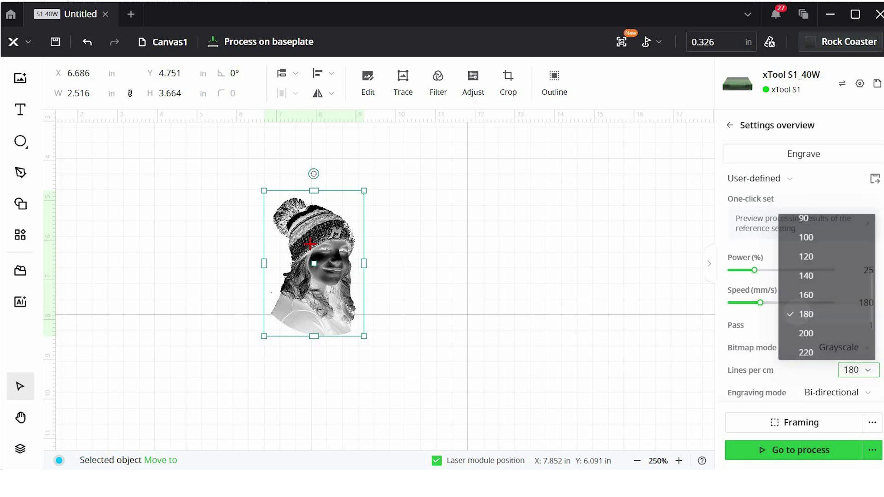